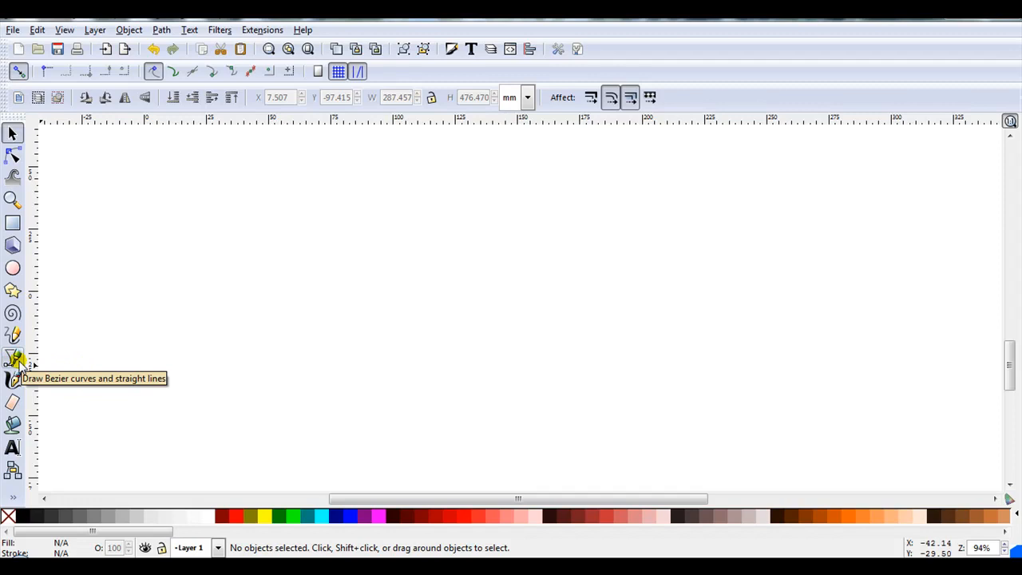
- Draw a horizontal straight line about 237 mm long with the Bezier tool
{"action": "left_click", "coordinate": [14, 360]}
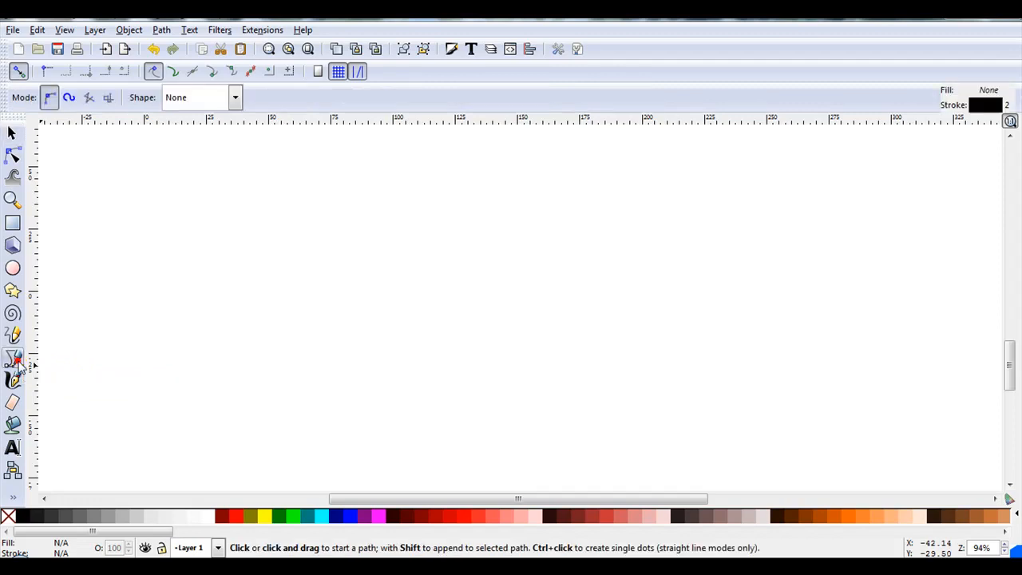
{"action": "left_click", "coordinate": [114, 266]}
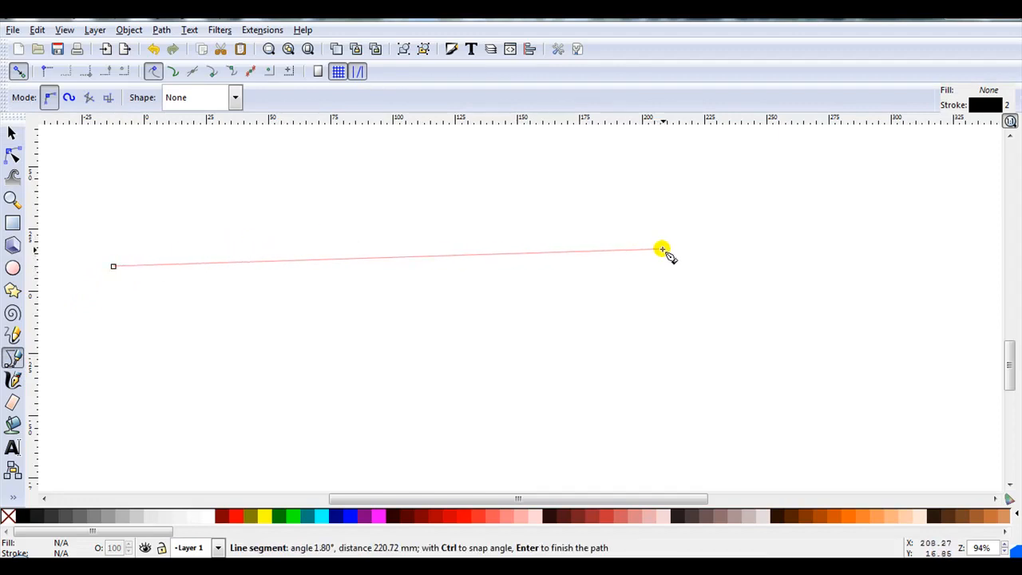
{"action": "double_click", "coordinate": [703, 262]}
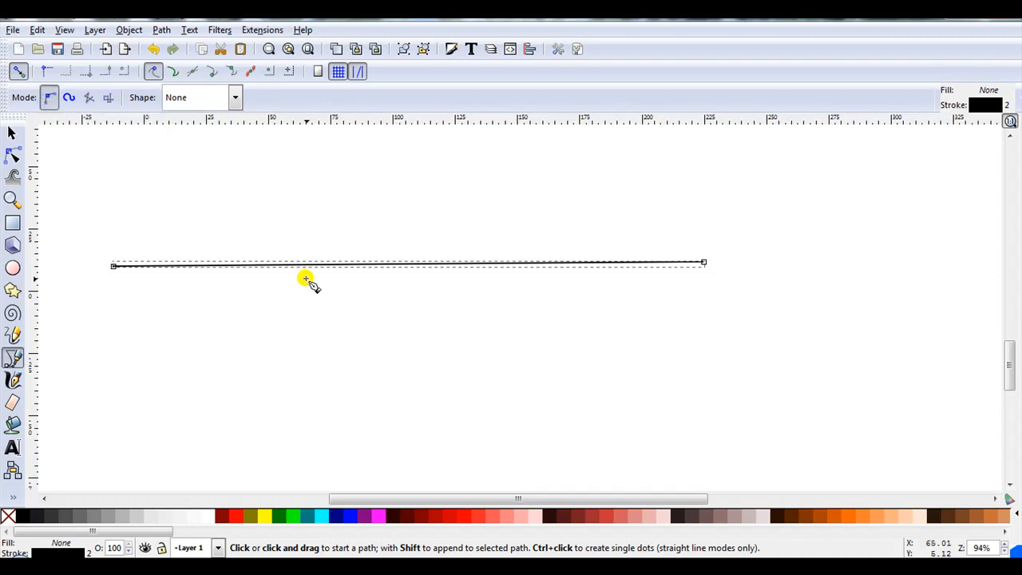
- Select both nodes of the line and align them to a common horizontal line, then close the alignment dialog
{"action": "left_click", "coordinate": [13, 156]}
{"action": "left_click_drag", "start_coordinate": [144, 223], "coordinate": [735, 306]}
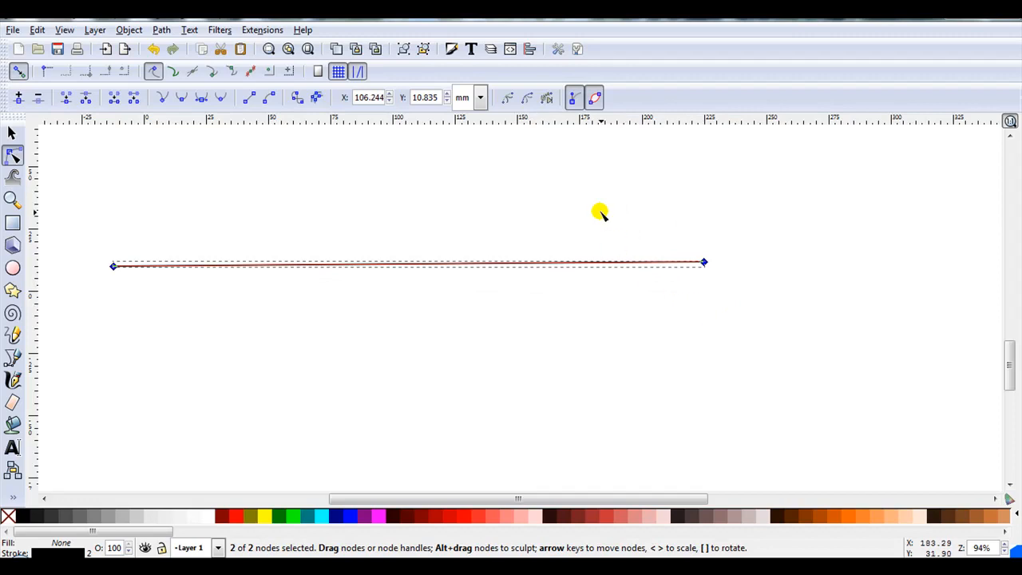
{"action": "left_click", "coordinate": [530, 49]}
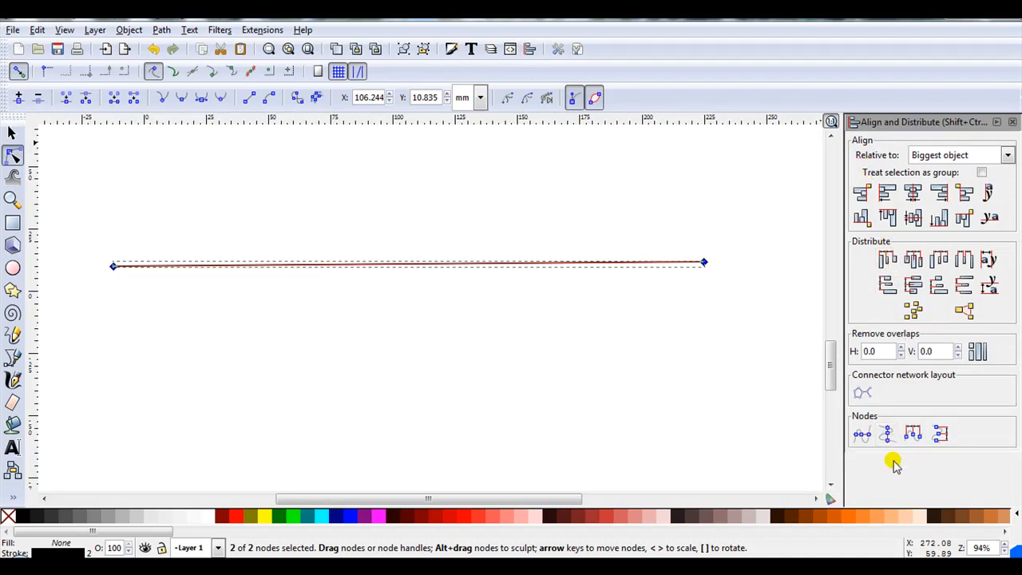
{"action": "left_click", "coordinate": [862, 435]}
{"action": "left_click", "coordinate": [862, 435]}
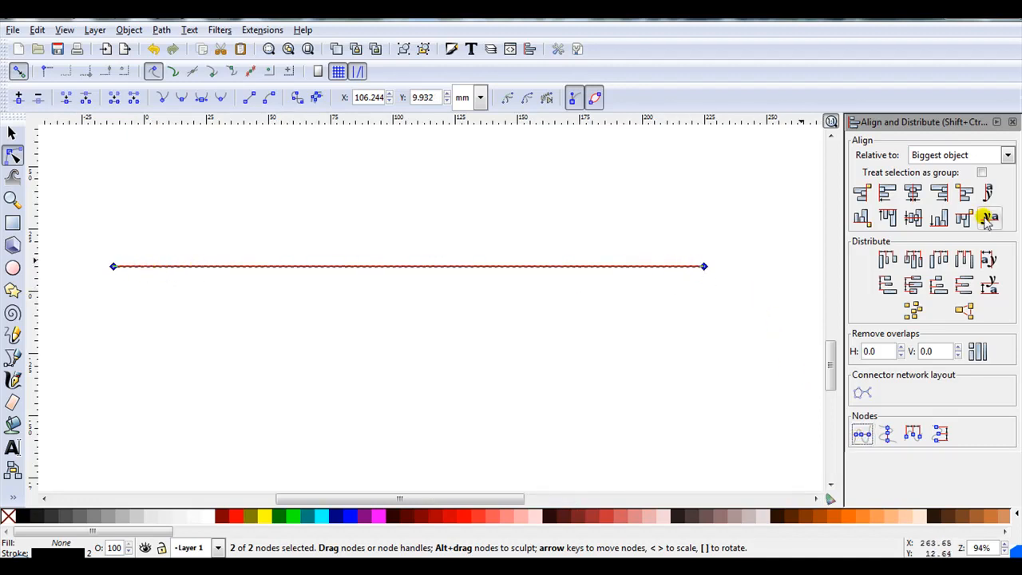
{"action": "left_click", "coordinate": [1013, 121]}
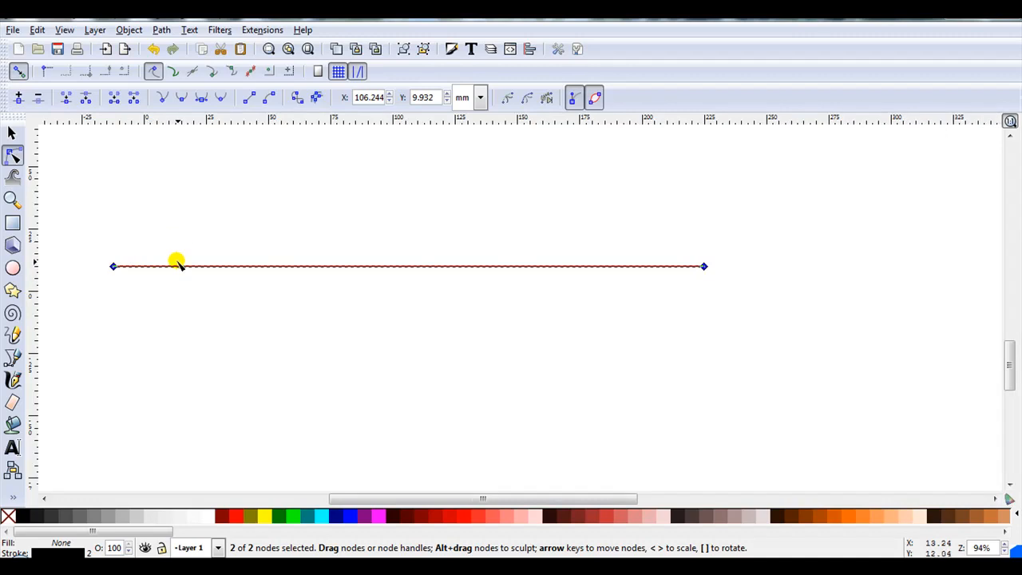
- Insert new nodes into the line four times to subdivide it into 16 equal segments
{"action": "left_click", "coordinate": [18, 99]}
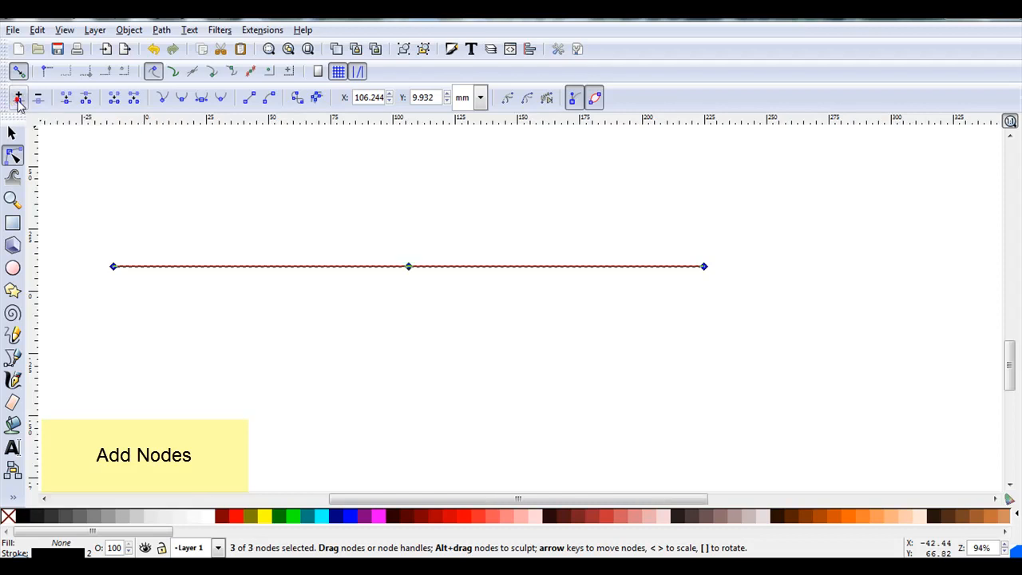
{"action": "left_click", "coordinate": [17, 99]}
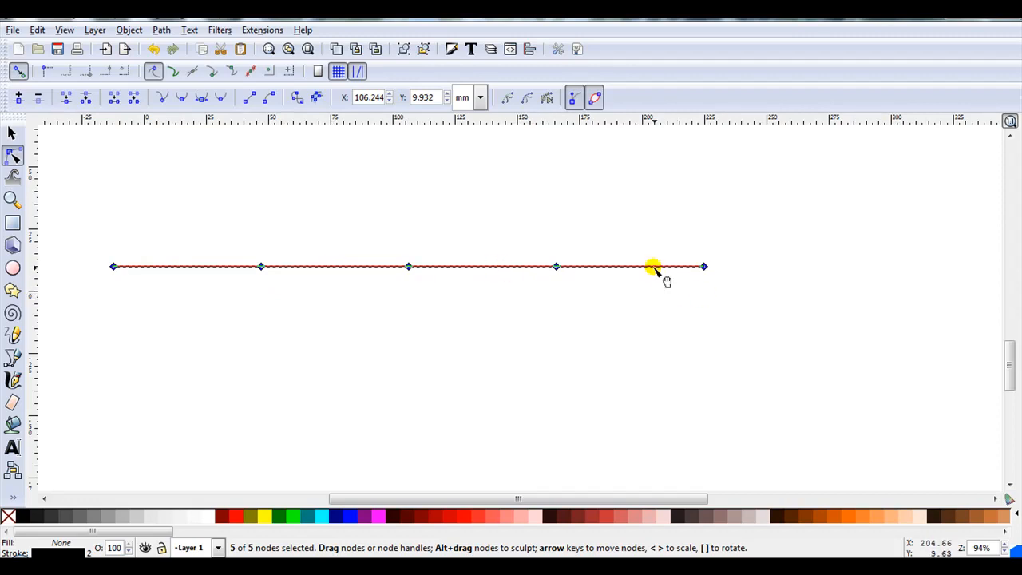
{"action": "left_click", "coordinate": [18, 99]}
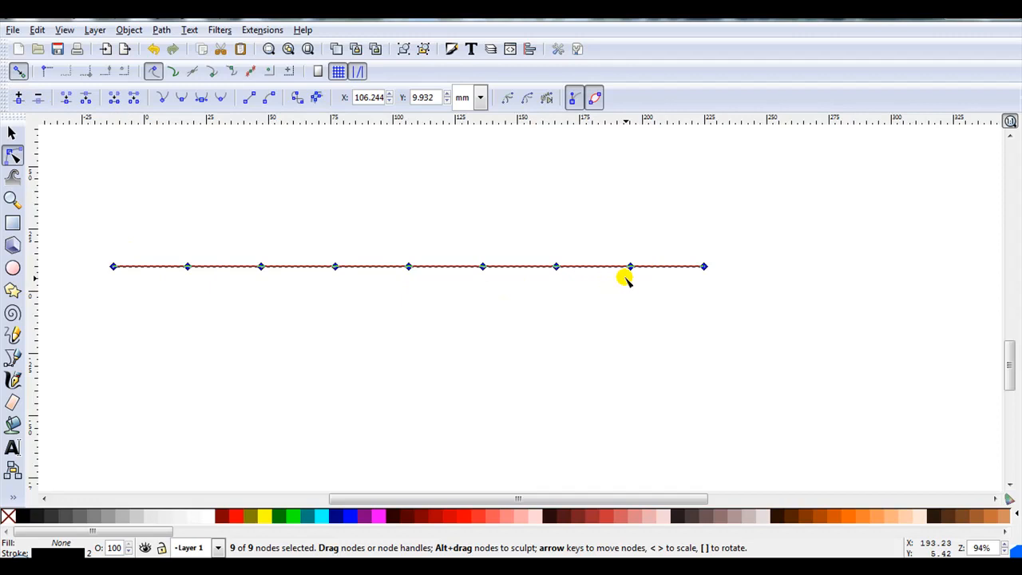
{"action": "left_click", "coordinate": [16, 99]}
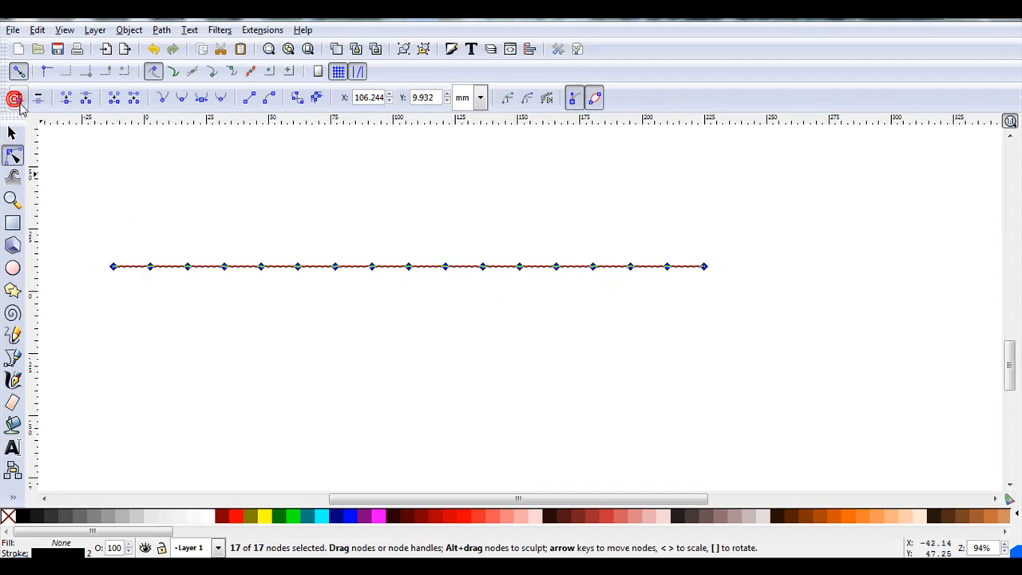
- Select every second node along the line and nudge them upward to form a zigzag
{"action": "scroll", "coordinate": [130, 247], "scroll_direction": "up", "scroll_amount": 1}
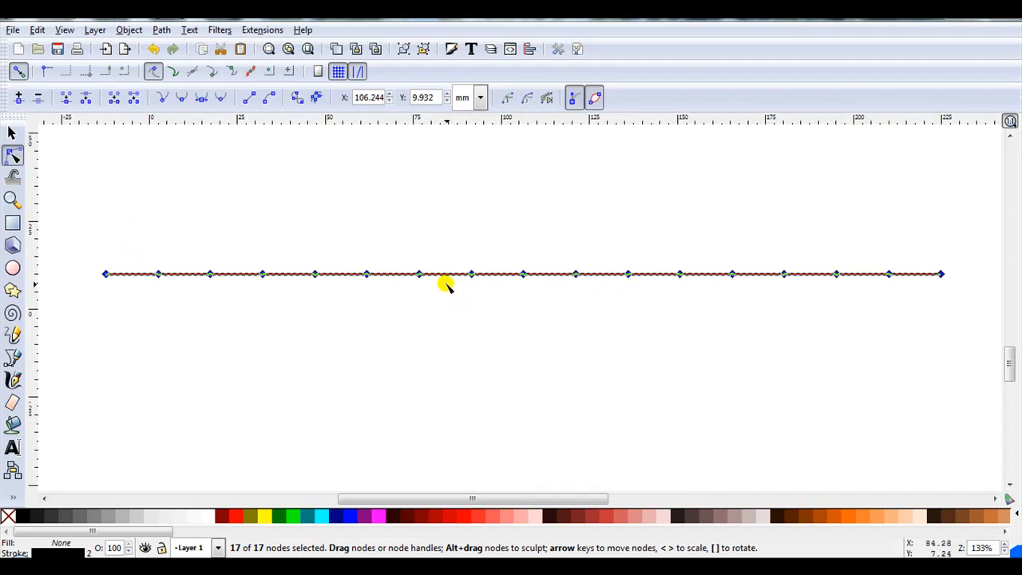
{"action": "left_click", "coordinate": [258, 188]}
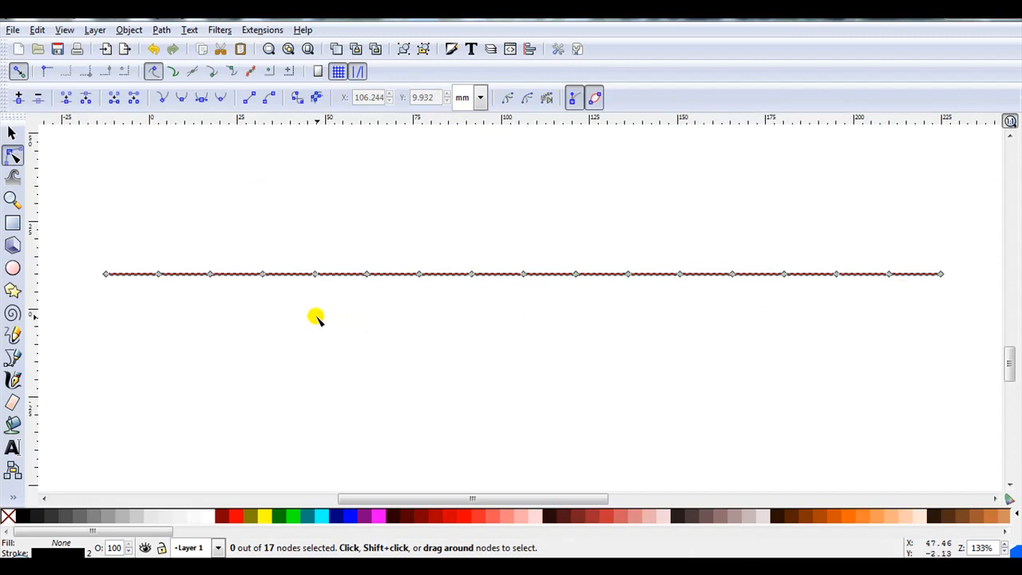
{"action": "left_click", "coordinate": [158, 274]}
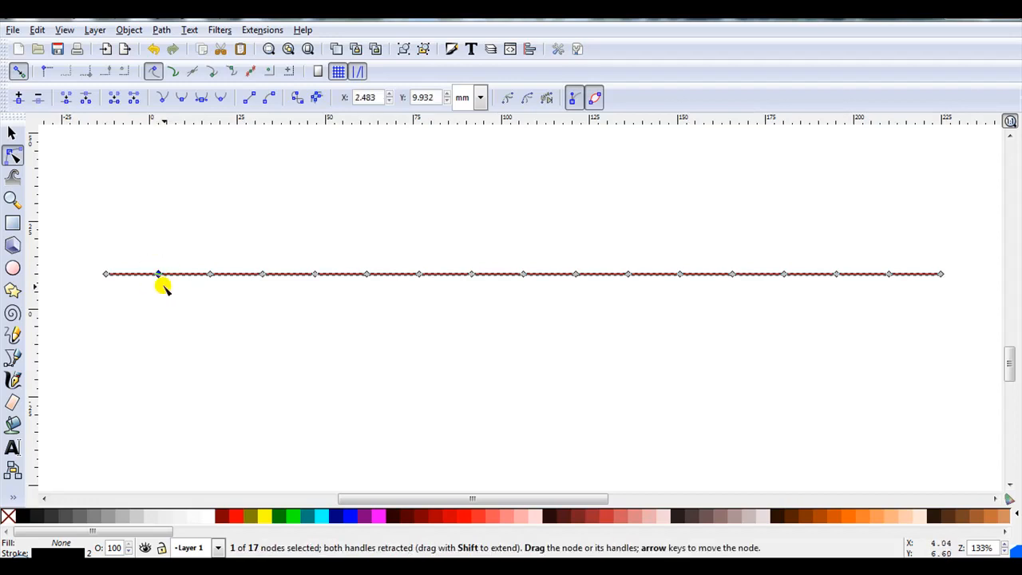
{"action": "left_click", "coordinate": [262, 274], "text": "shift"}
{"action": "left_click", "coordinate": [365, 273], "text": "shift"}
{"action": "left_click", "coordinate": [471, 274], "text": "shift"}
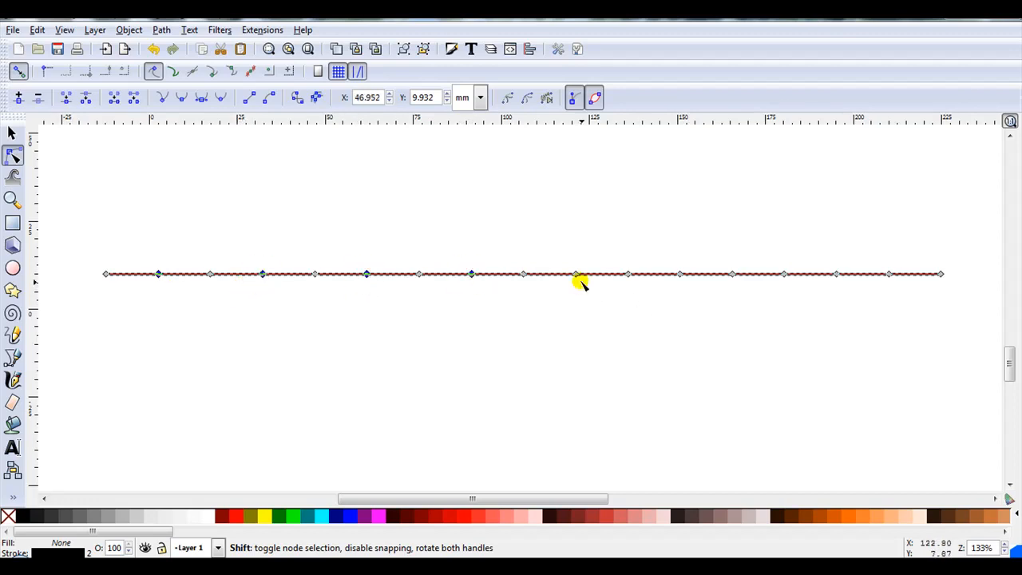
{"action": "left_click", "coordinate": [575, 274], "text": "shift"}
{"action": "left_click", "coordinate": [679, 274], "text": "shift"}
{"action": "left_click", "coordinate": [780, 274], "text": "shift"}
{"action": "left_click", "coordinate": [785, 275], "text": "shift"}
{"action": "left_click", "coordinate": [889, 274], "text": "shift"}
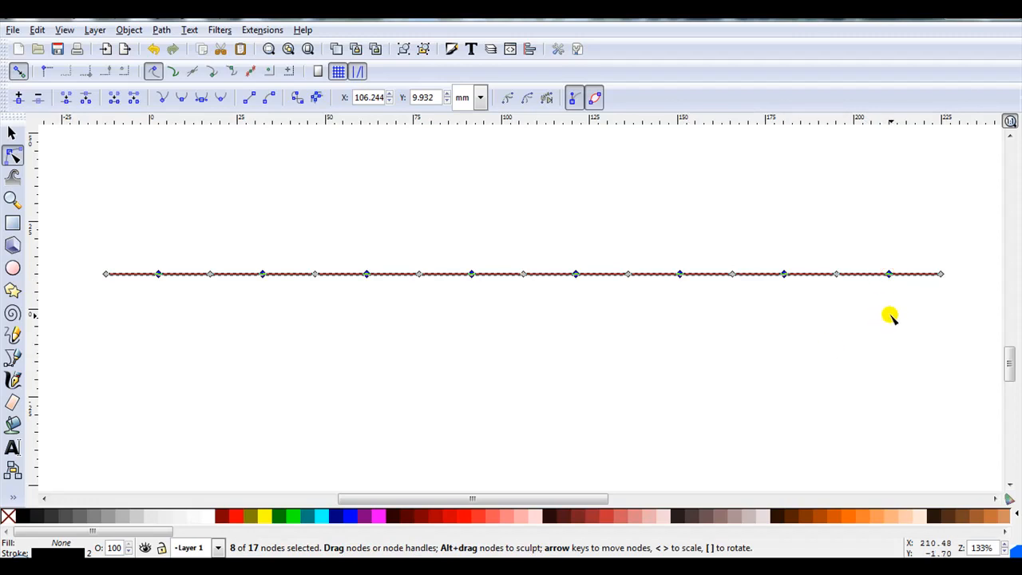
{"action": "key", "text": "Up"}
{"action": "key", "text": "Up"}
{"action": "key", "text": "Up"}
{"action": "key", "text": "Up"}
{"action": "key", "text": "Up"}
{"action": "key", "text": "Up"}
{"action": "key", "text": "Up"}
{"action": "key", "text": "Up"}
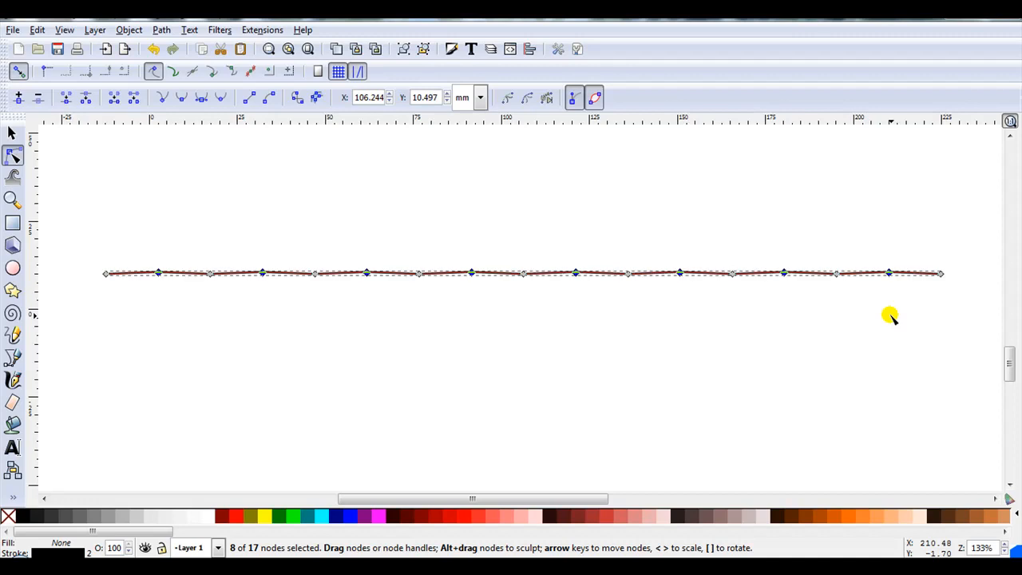
{"action": "key", "text": "Up"}
{"action": "key", "text": "Up"}
{"action": "key", "text": "Up"}
{"action": "key", "text": "Up"}
{"action": "key", "text": "Up"}
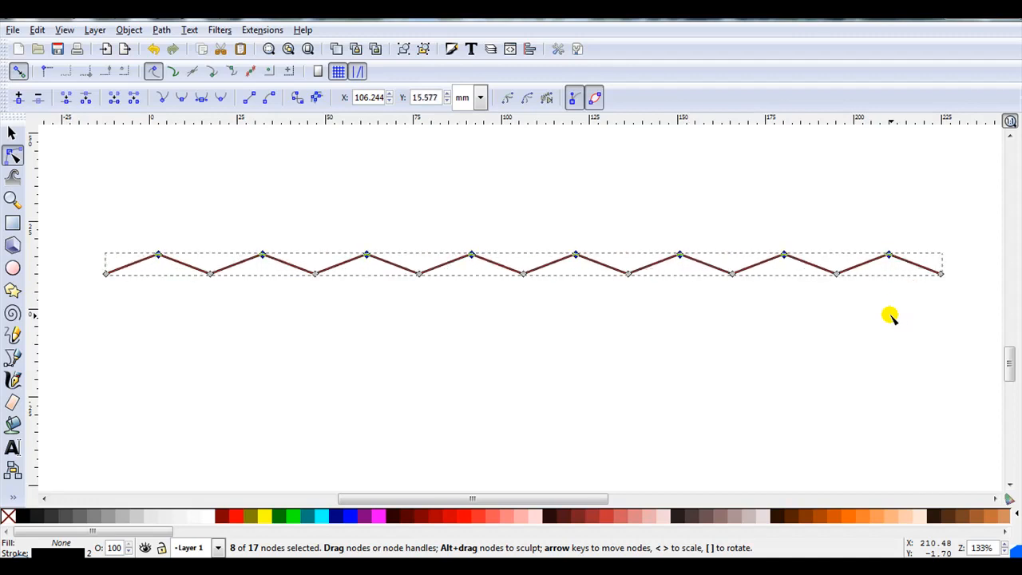
- Move the zigzag upward and duplicate it twice, placing the copies stacked below it
{"action": "left_click", "coordinate": [12, 133]}
{"action": "left_click_drag", "start_coordinate": [156, 248], "coordinate": [146, 180]}
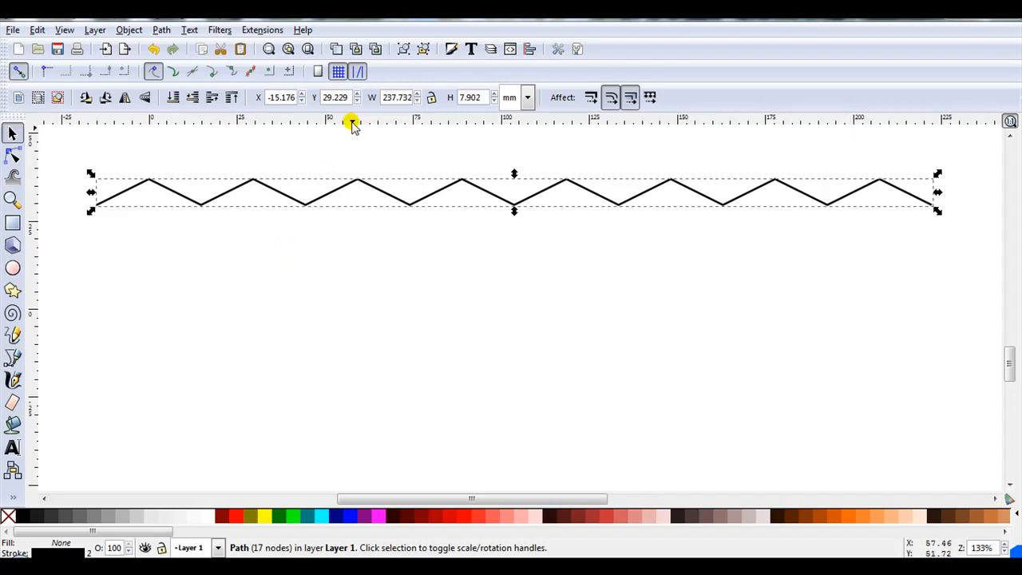
{"action": "left_click", "coordinate": [337, 48]}
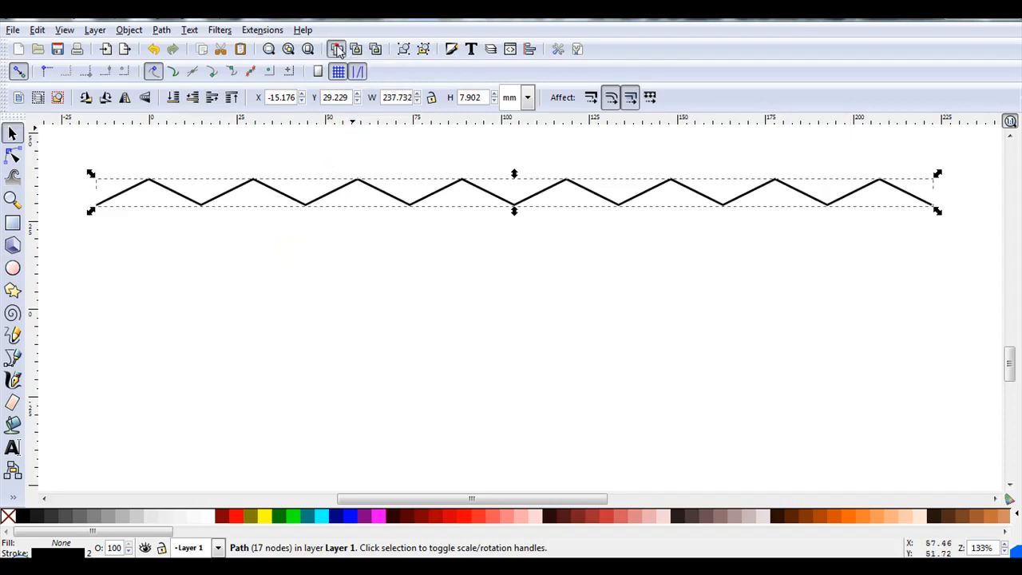
{"action": "left_click_drag", "start_coordinate": [342, 187], "coordinate": [339, 238]}
{"action": "left_click_drag", "start_coordinate": [322, 195], "coordinate": [332, 308]}
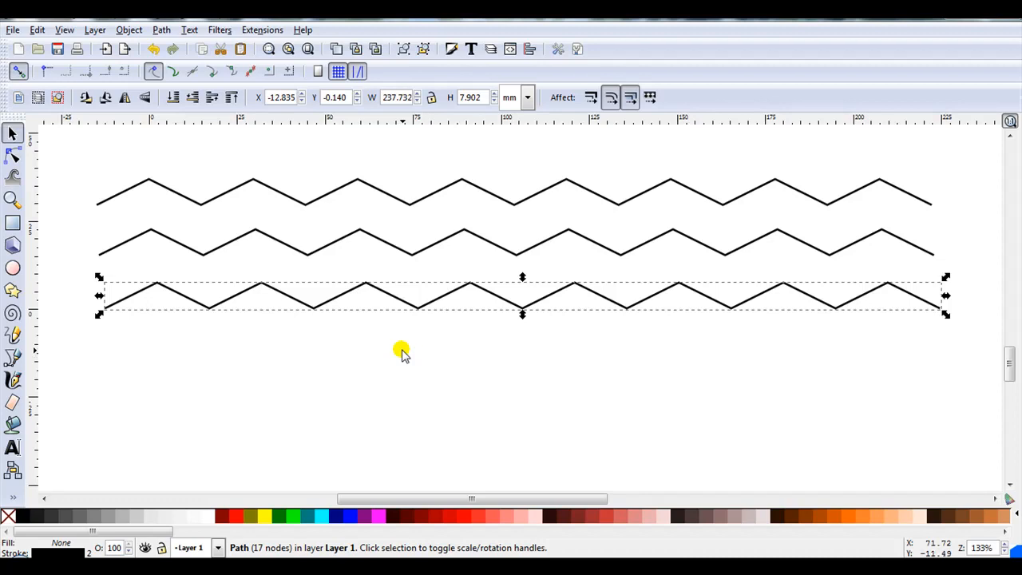
- Open the stroke style settings for the bottom zigzag and zoom in to examine its corner joins
{"action": "left_click", "coordinate": [451, 51]}
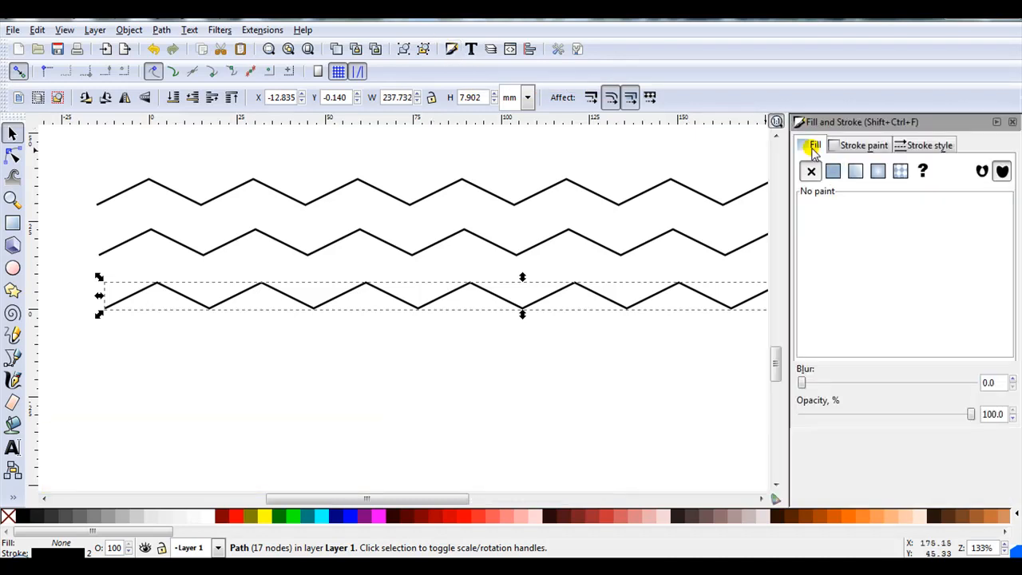
{"action": "left_click", "coordinate": [930, 147]}
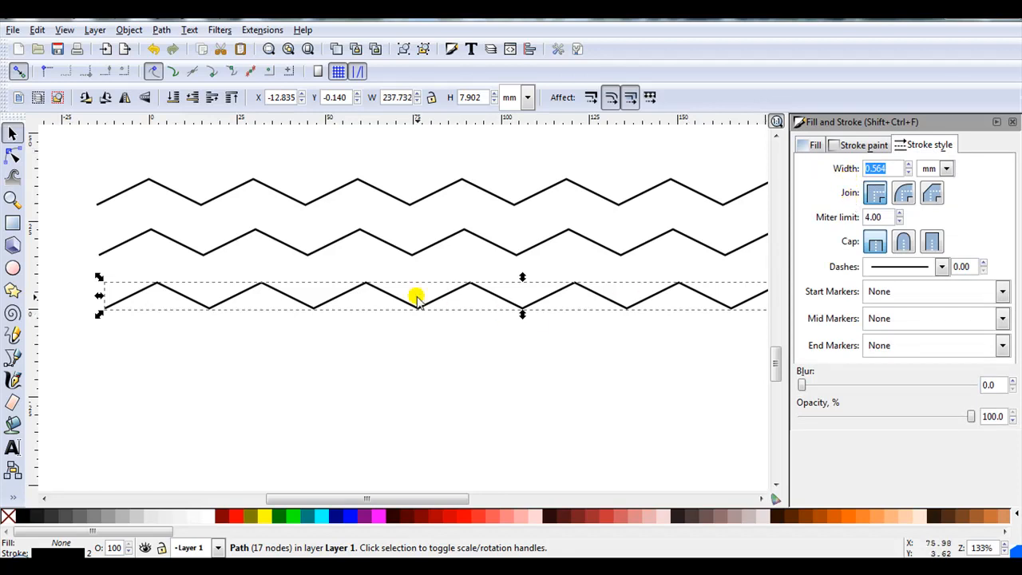
{"action": "scroll", "coordinate": [417, 297], "scroll_direction": "up", "scroll_amount": 3}
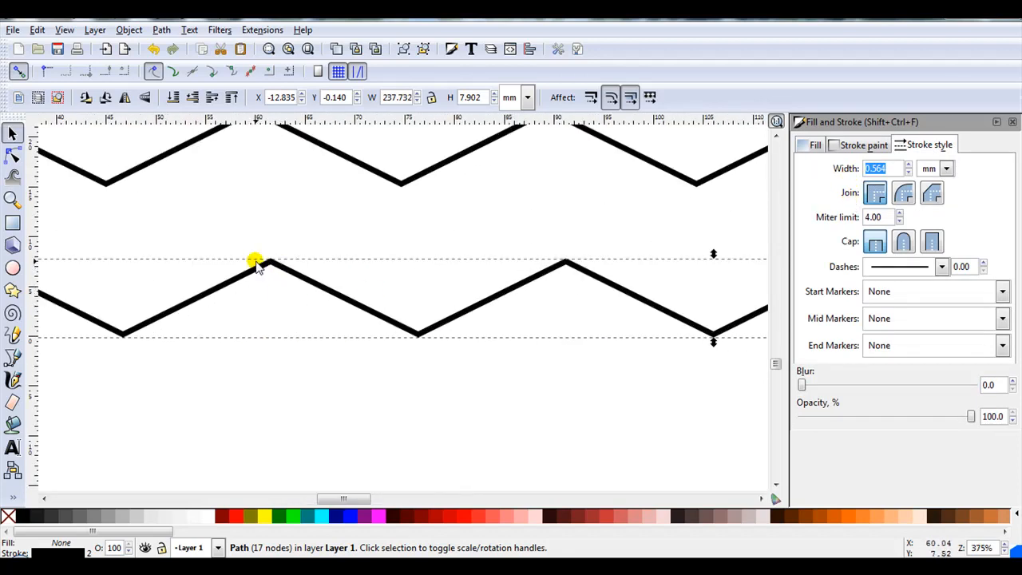
{"action": "scroll", "coordinate": [256, 263], "scroll_direction": "up", "scroll_amount": 4}
{"action": "scroll", "coordinate": [439, 270], "scroll_direction": "down", "scroll_amount": 2}
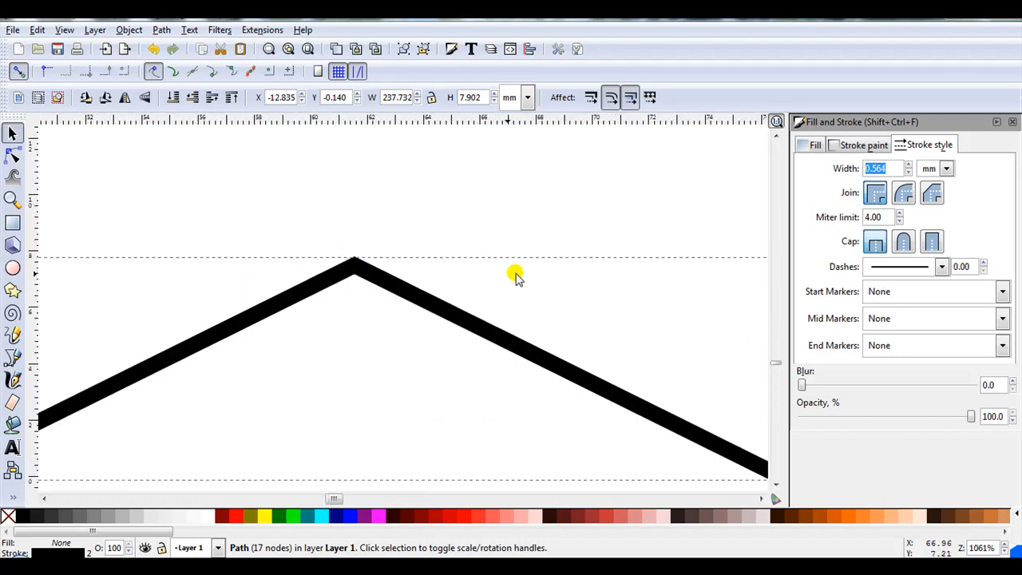
{"action": "scroll", "coordinate": [719, 262], "scroll_direction": "down", "scroll_amount": 2}
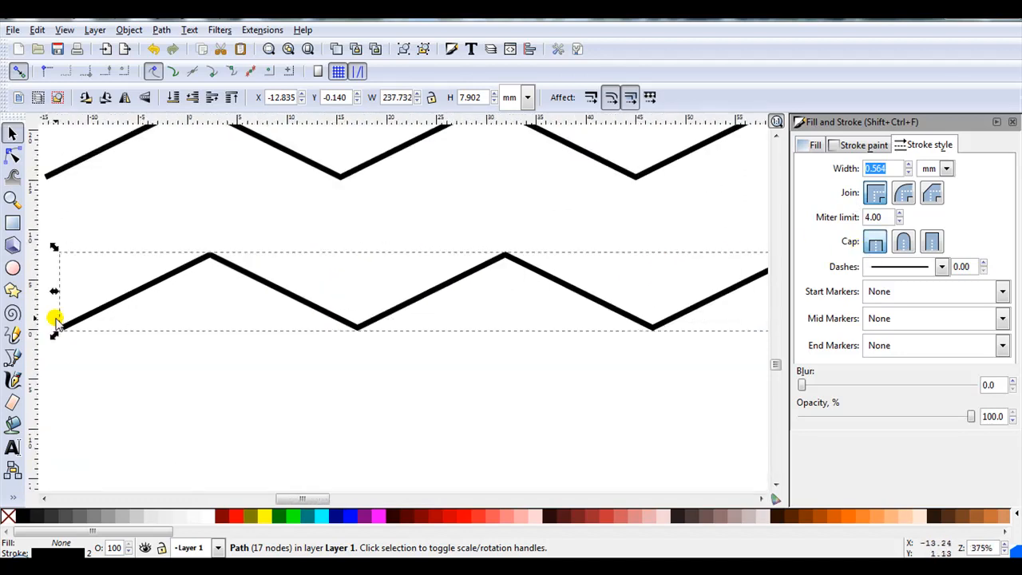
{"action": "scroll", "coordinate": [48, 324], "scroll_direction": "up", "scroll_amount": 3}
{"action": "scroll", "coordinate": [48, 323], "scroll_direction": "down", "scroll_amount": 3}
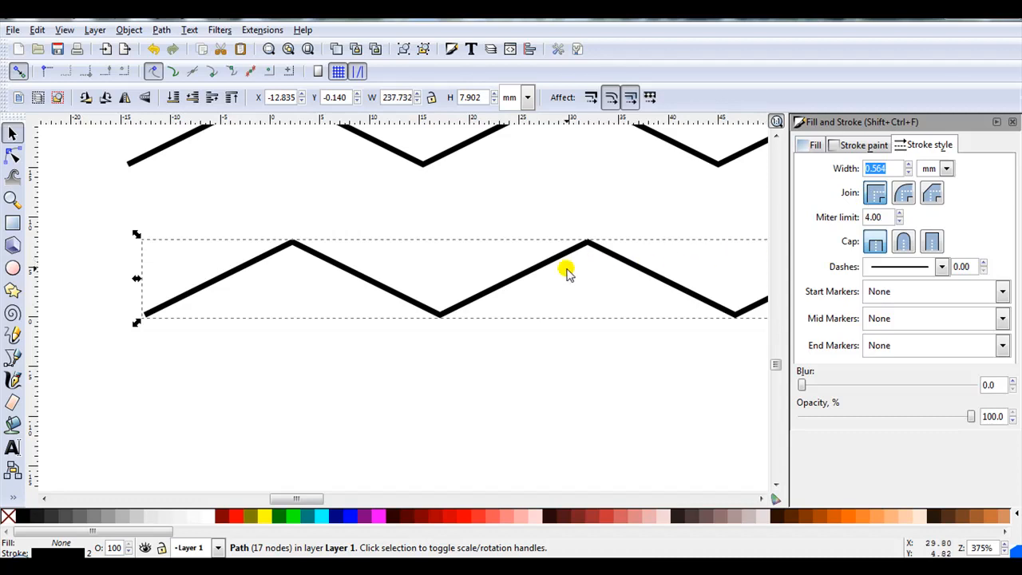
- Select the middle zigzag and set its stroke join to Round join
{"action": "left_click_drag", "start_coordinate": [552, 263], "coordinate": [558, 294]}
{"action": "left_click_drag", "start_coordinate": [402, 152], "coordinate": [397, 264]}
{"action": "scroll", "coordinate": [232, 232], "scroll_direction": "up", "scroll_amount": 1}
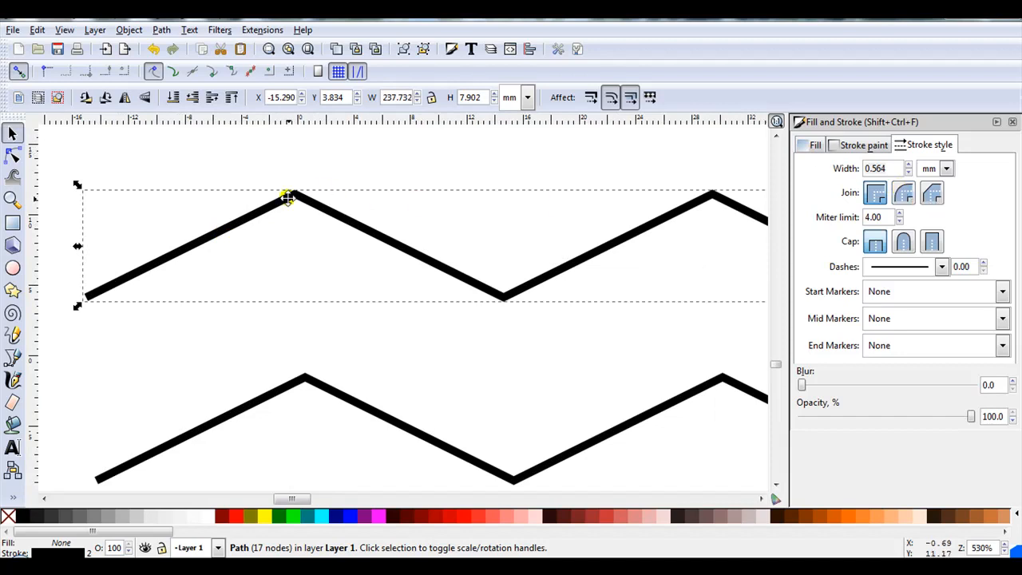
{"action": "scroll", "coordinate": [242, 190], "scroll_direction": "up", "scroll_amount": 1}
{"action": "scroll", "coordinate": [242, 189], "scroll_direction": "up", "scroll_amount": 2}
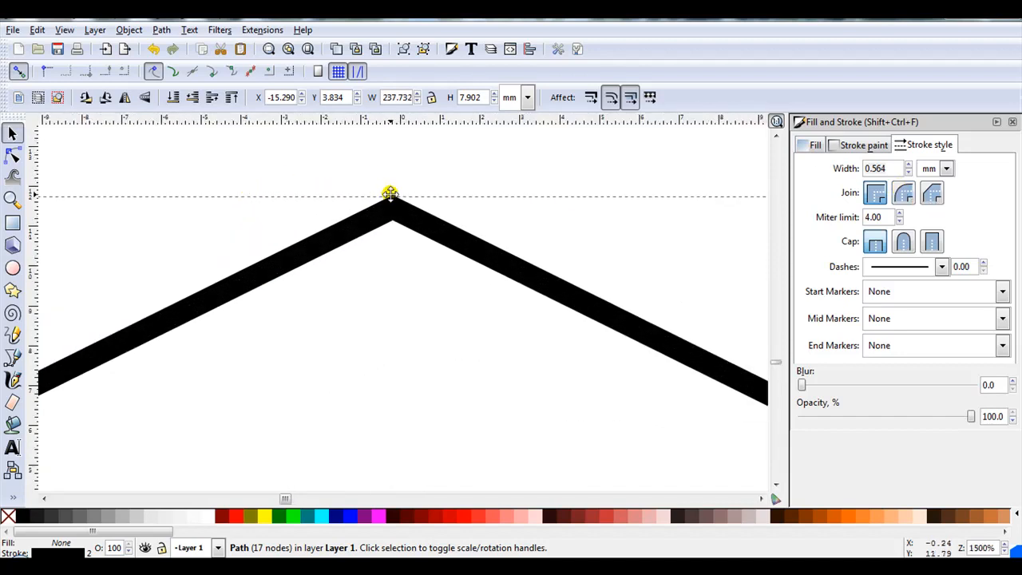
{"action": "scroll", "coordinate": [358, 190], "scroll_direction": "up", "scroll_amount": 3}
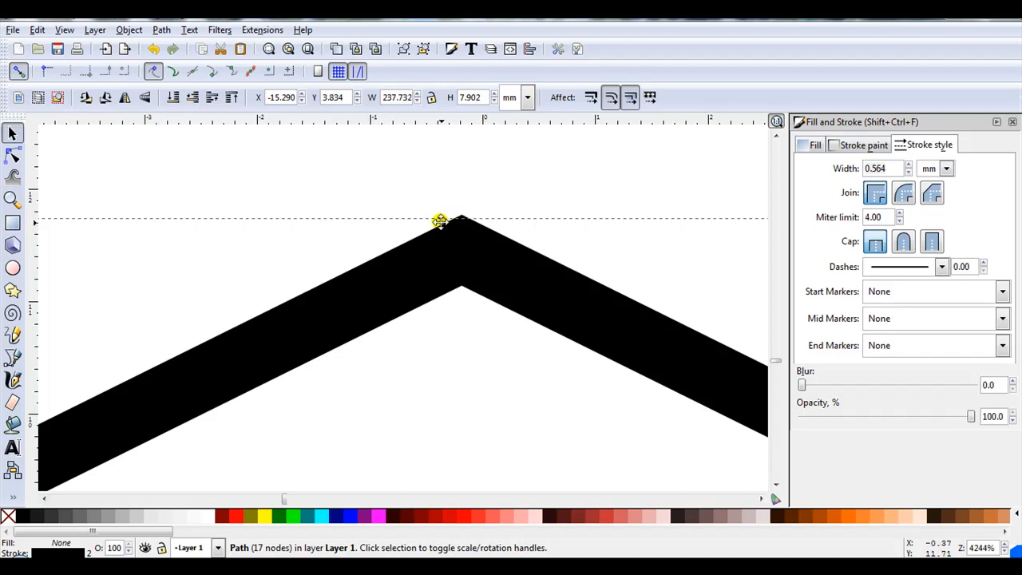
{"action": "left_click", "coordinate": [903, 195]}
- Set the middle zigzag's stroke cap to Round cap
{"action": "scroll", "coordinate": [446, 219], "scroll_direction": "up", "scroll_amount": 4}
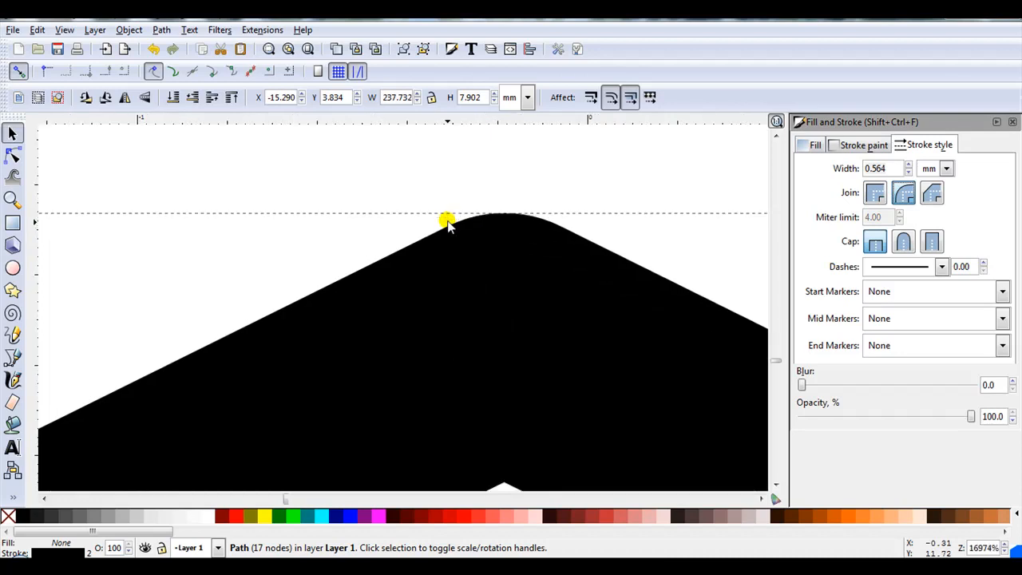
{"action": "scroll", "coordinate": [498, 221], "scroll_direction": "down", "scroll_amount": 8}
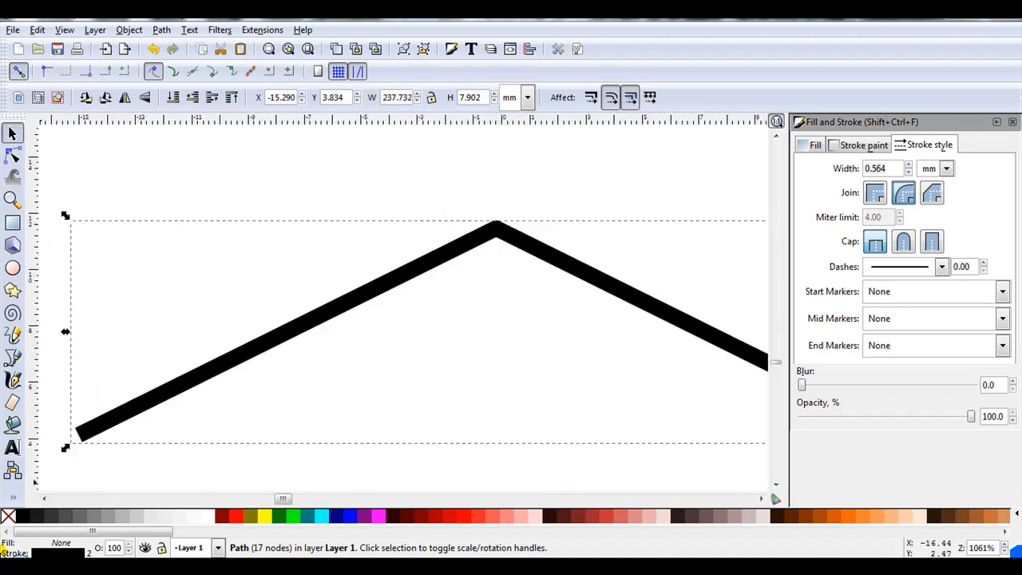
{"action": "scroll", "coordinate": [60, 451], "scroll_direction": "up", "scroll_amount": 3}
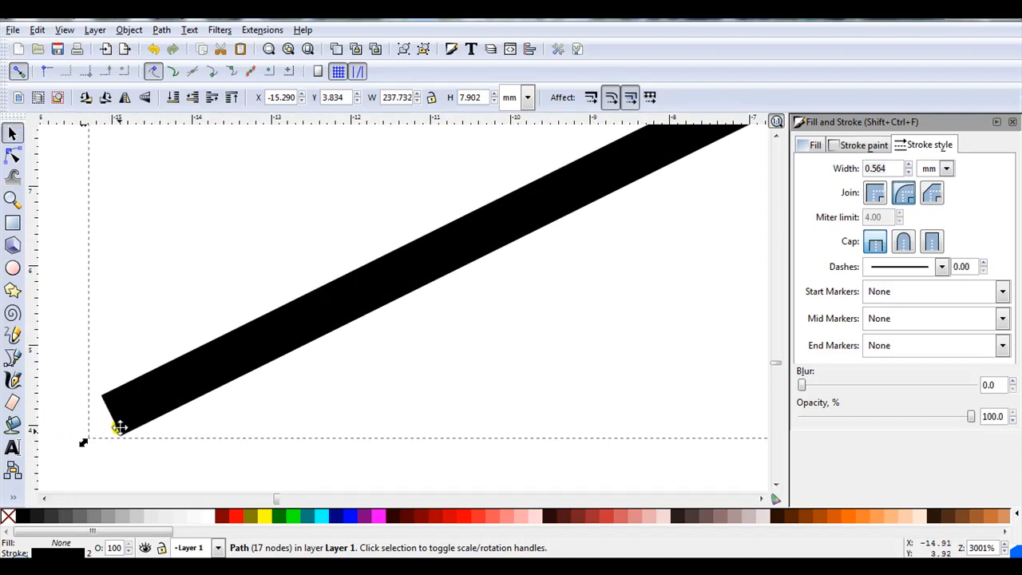
{"action": "left_click", "coordinate": [905, 244]}
- Select the top zigzag and set its stroke join to Bevel join, zooming in on a corner
{"action": "scroll", "coordinate": [427, 299], "scroll_direction": "down", "scroll_amount": 7}
{"action": "left_click_drag", "start_coordinate": [609, 130], "coordinate": [611, 227]}
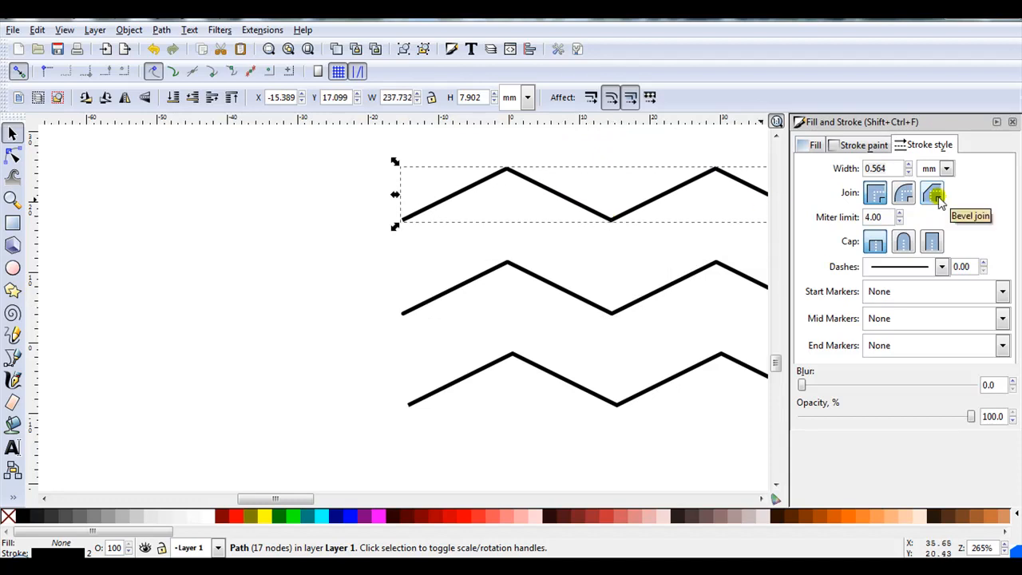
{"action": "scroll", "coordinate": [491, 153], "scroll_direction": "up", "scroll_amount": 7, "text": "ctrl"}
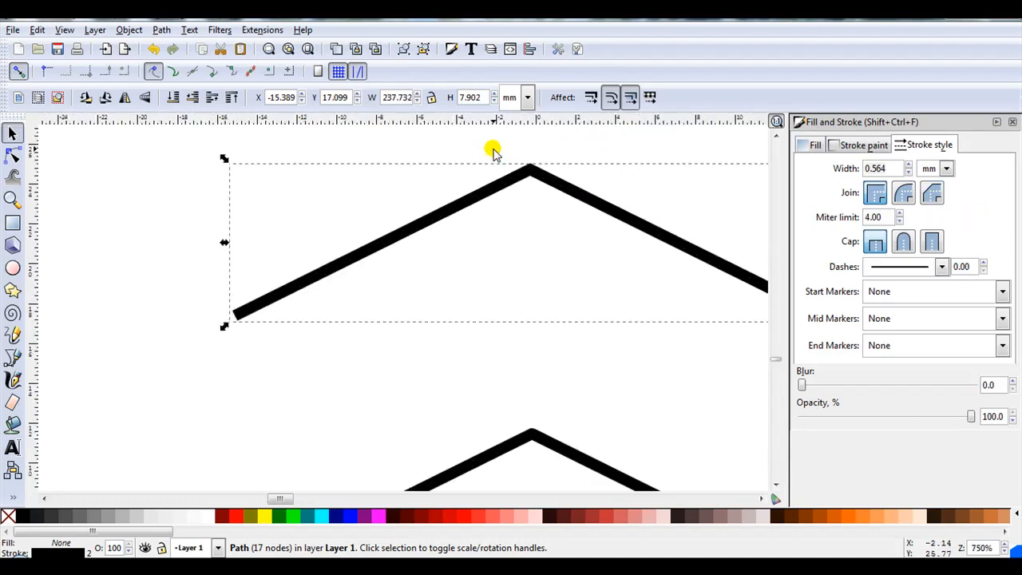
{"action": "left_click", "coordinate": [935, 198]}
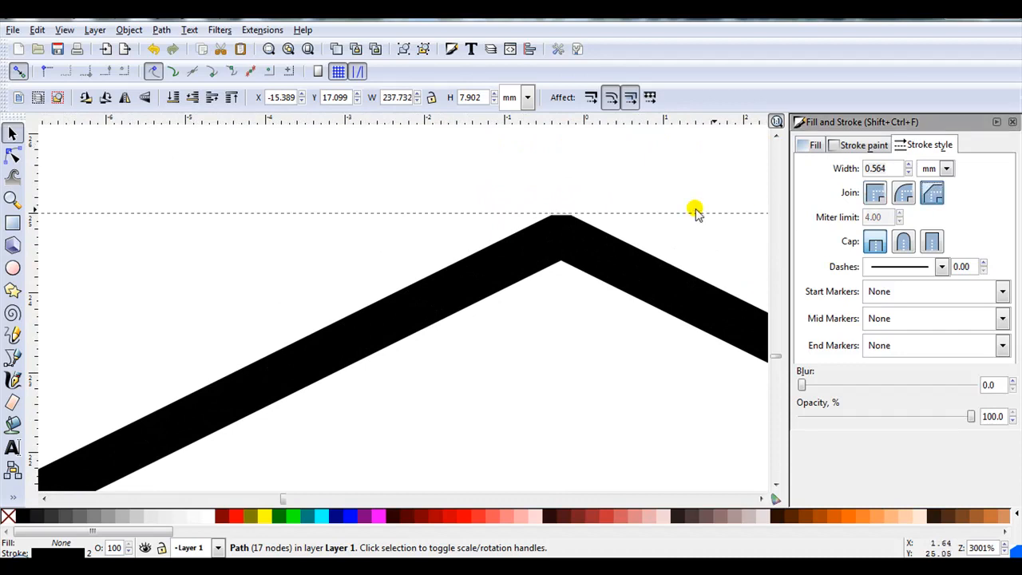
{"action": "scroll", "coordinate": [603, 211], "scroll_direction": "up", "scroll_amount": 2, "text": "ctrl"}
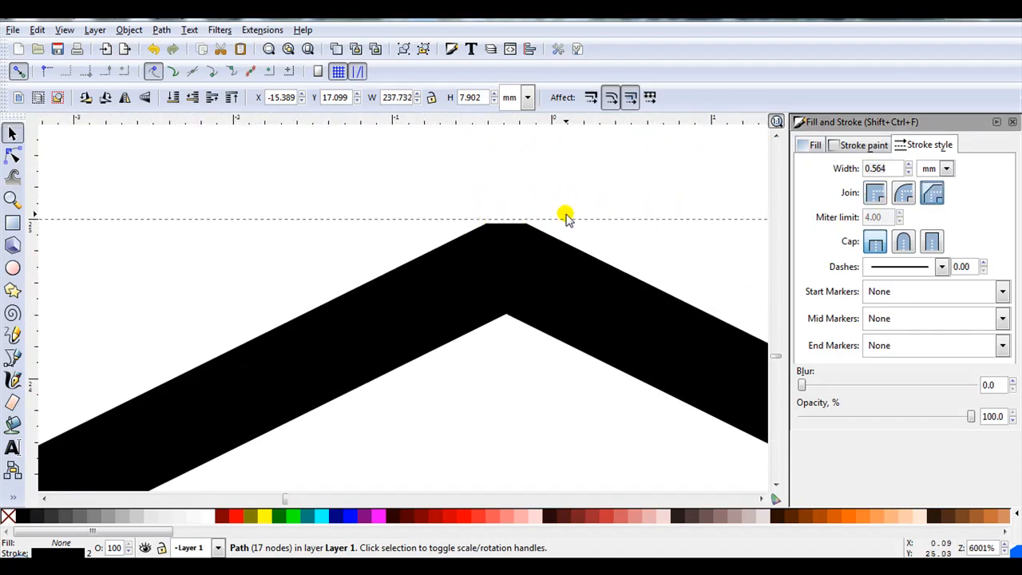
- Set the top zigzag's stroke cap to Square cap
{"action": "scroll", "coordinate": [605, 205], "scroll_direction": "down", "scroll_amount": 4, "text": "ctrl"}
{"action": "scroll", "coordinate": [640, 202], "scroll_direction": "down", "scroll_amount": 2, "text": "ctrl"}
{"action": "left_click_drag", "start_coordinate": [388, 322], "coordinate": [444, 285]}
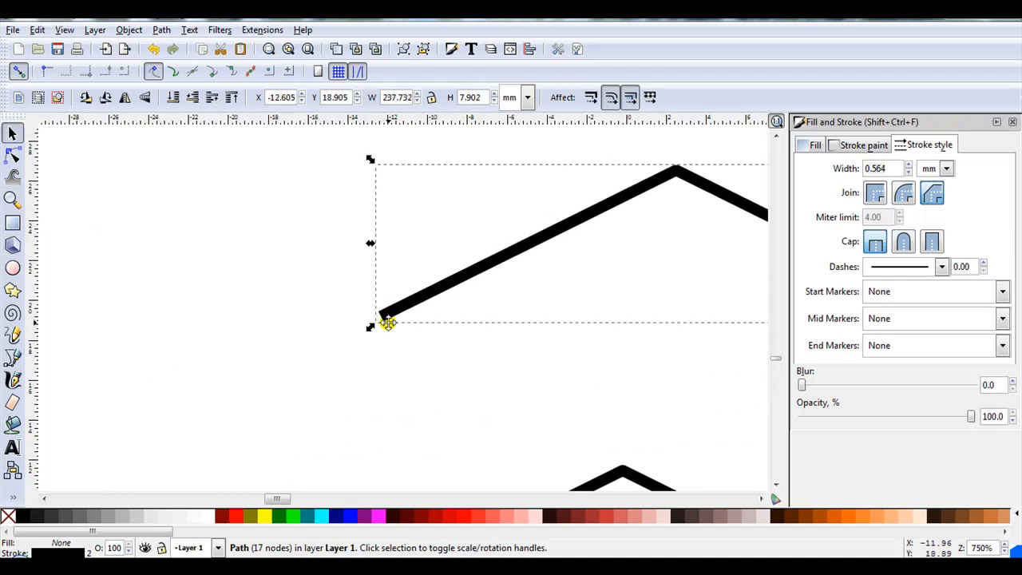
{"action": "left_click", "coordinate": [932, 242]}
{"action": "scroll", "coordinate": [263, 349], "scroll_direction": "down", "scroll_amount": 5, "text": "ctrl"}
{"action": "scroll", "coordinate": [342, 438], "scroll_direction": "up", "scroll_amount": 2, "text": "ctrl"}
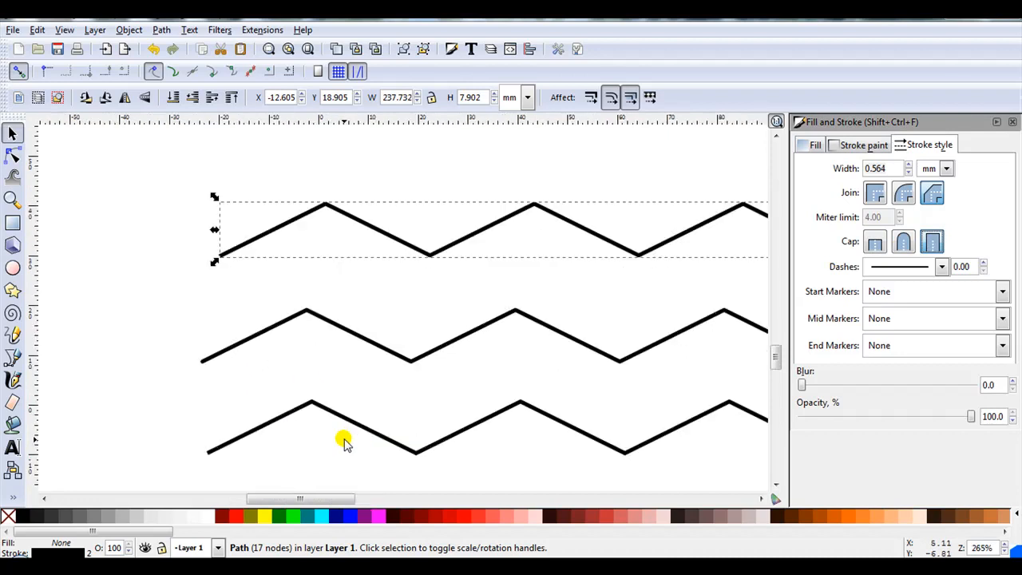
- Move the bottom zigzag up and the top zigzag down so the three zigzags sit closer together
{"action": "left_click", "coordinate": [333, 415]}
{"action": "left_click_drag", "start_coordinate": [333, 395], "coordinate": [331, 356]}
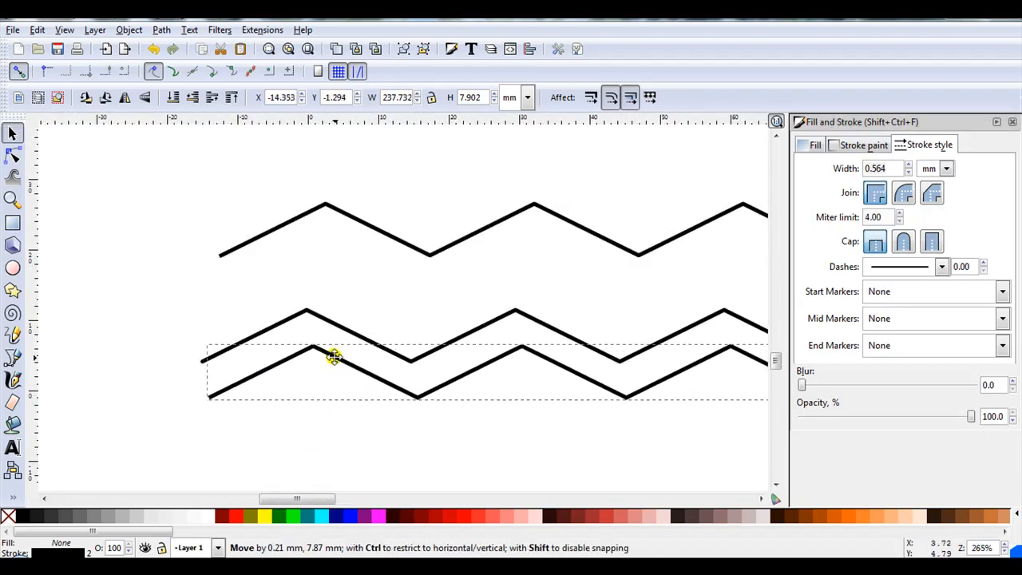
{"action": "left_click_drag", "start_coordinate": [343, 217], "coordinate": [326, 294]}
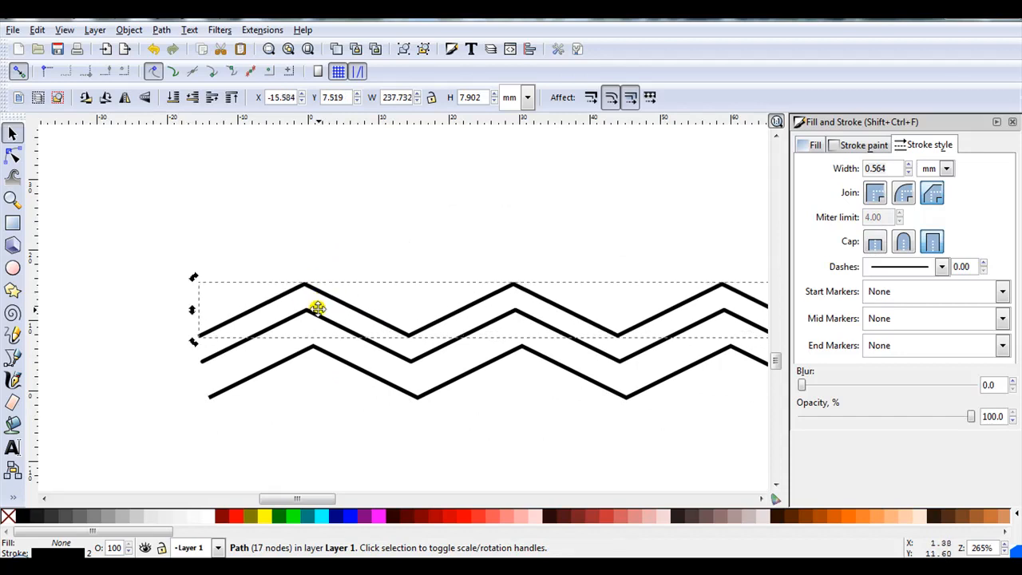
- Set the top zigzag's stroke width to 6 mm and reposition it
{"action": "scroll", "coordinate": [245, 333], "scroll_direction": "up", "scroll_amount": 4}
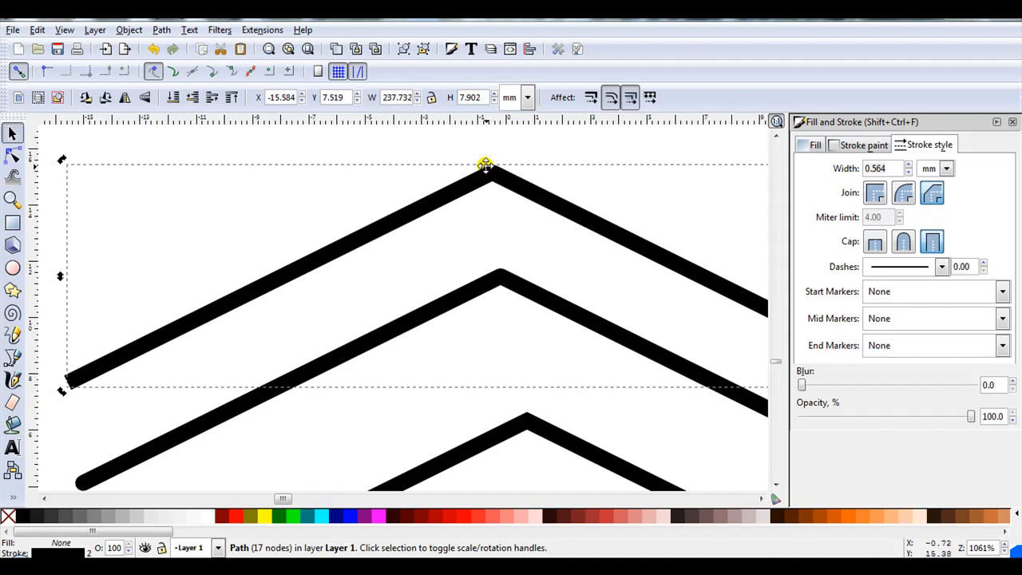
{"action": "scroll", "coordinate": [477, 156], "scroll_direction": "up", "scroll_amount": 3, "text": "ctrl"}
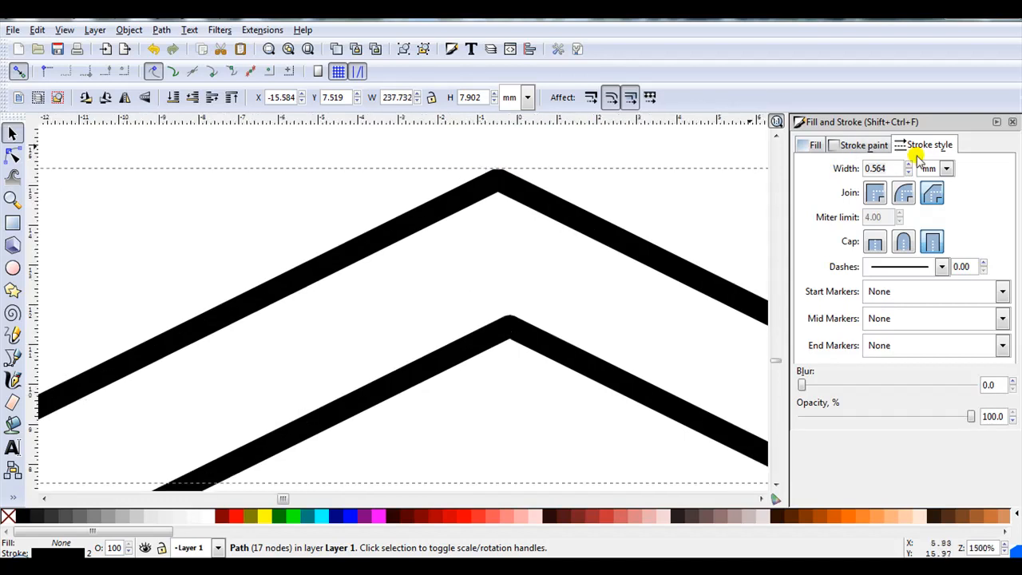
{"action": "left_click_drag", "start_coordinate": [890, 168], "coordinate": [863, 168]}
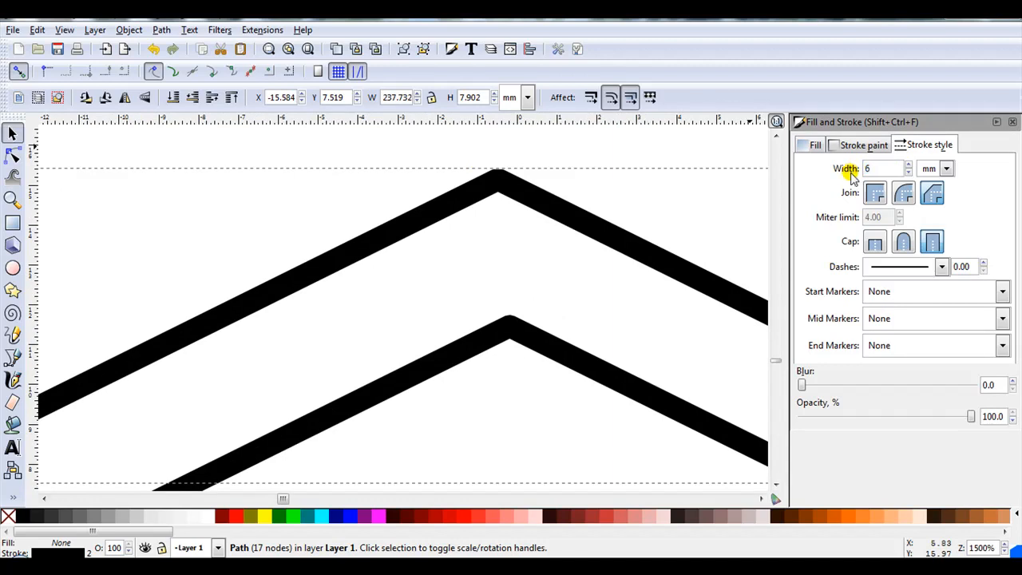
{"action": "type", "text": "6"}
{"action": "key", "text": "Return"}
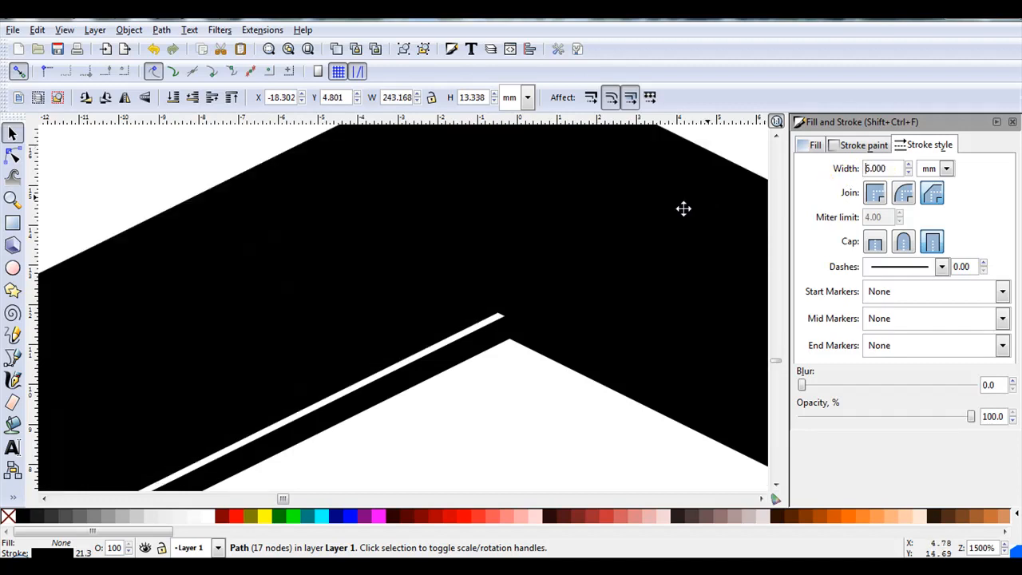
{"action": "scroll", "coordinate": [520, 246], "scroll_direction": "down", "scroll_amount": 4}
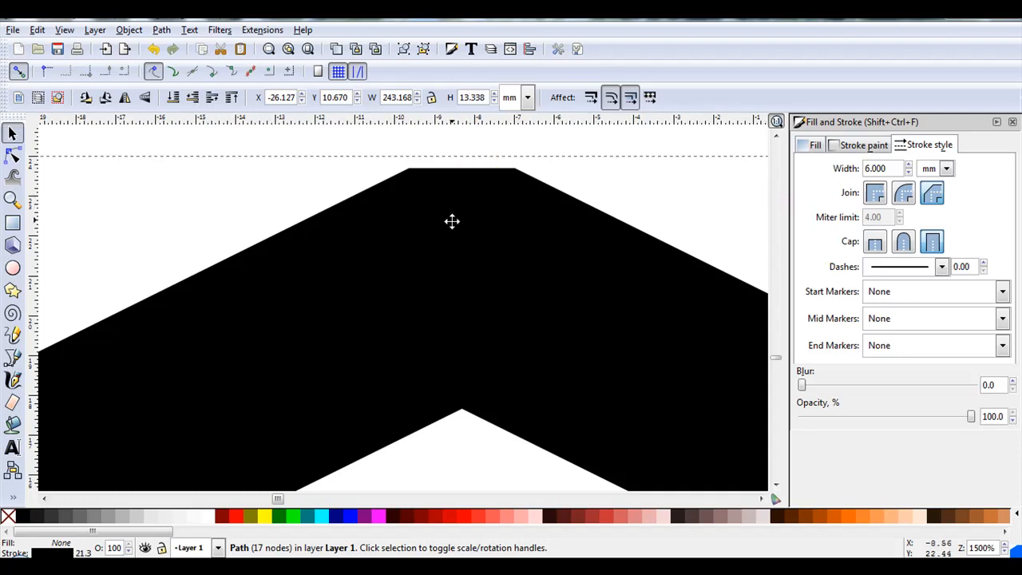
{"action": "left_click_drag", "start_coordinate": [463, 208], "coordinate": [433, 178]}
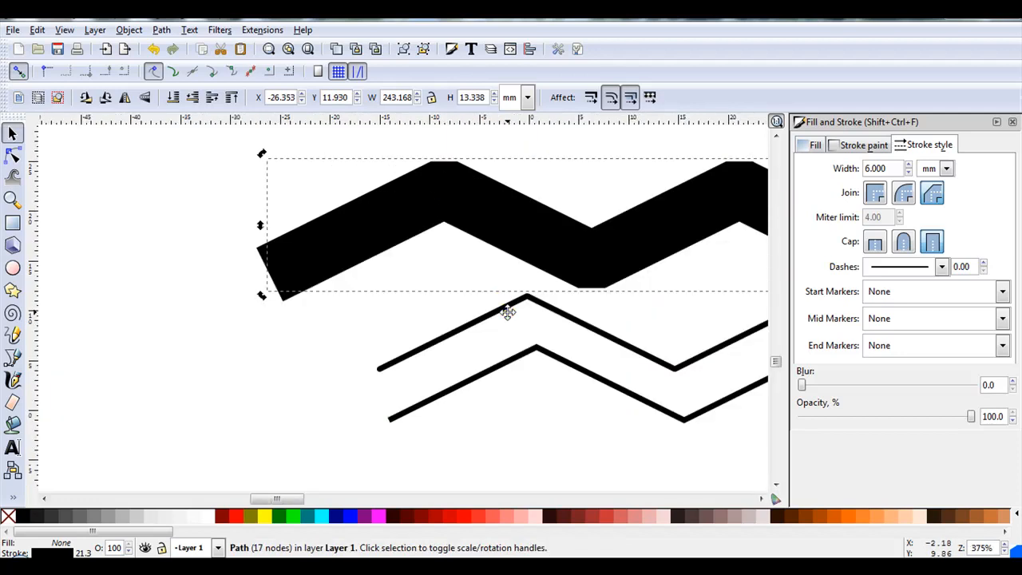
- Select the middle zigzag, set its stroke width to 3 mm and shift it left under the thick one
{"action": "left_click", "coordinate": [508, 313]}
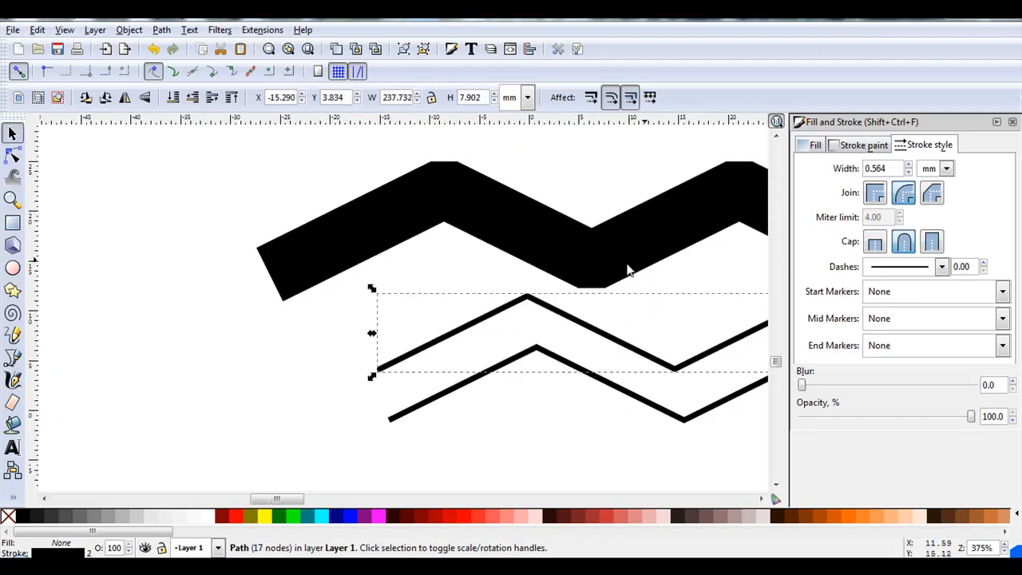
{"action": "double_click", "coordinate": [876, 170]}
{"action": "left_click_drag", "start_coordinate": [887, 169], "coordinate": [864, 169]}
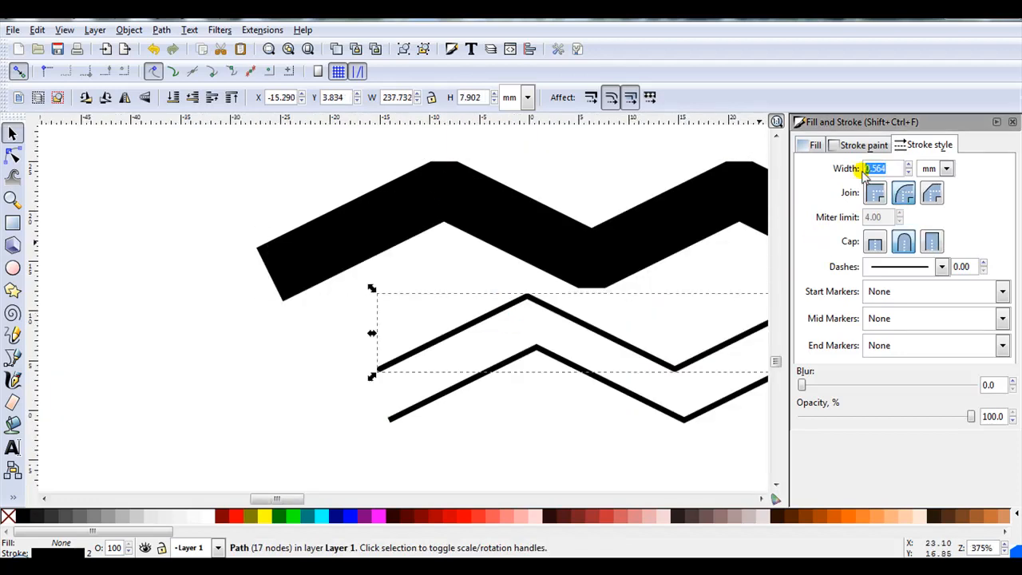
{"action": "type", "text": "3"}
{"action": "key", "text": "Return"}
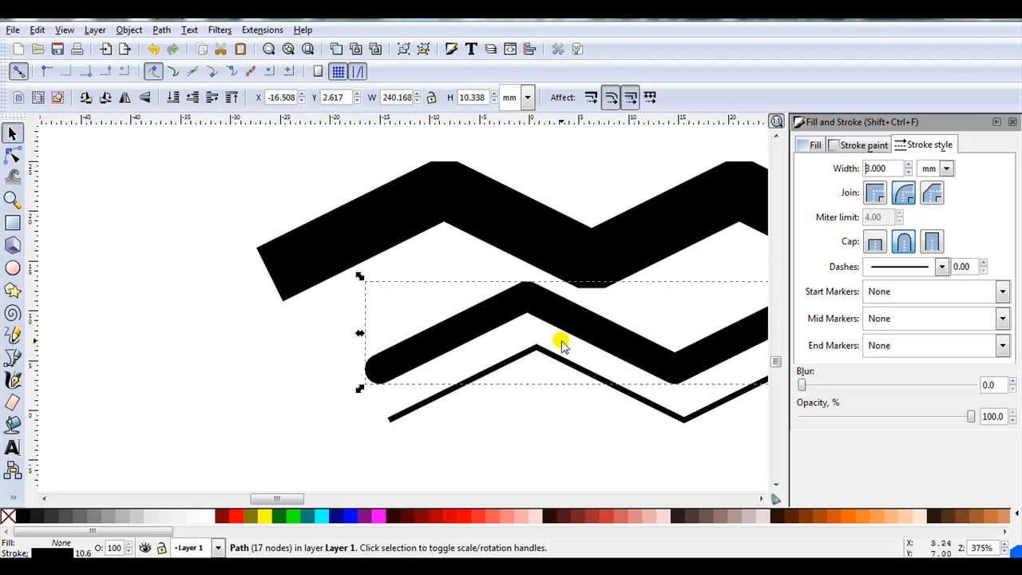
{"action": "left_click_drag", "start_coordinate": [553, 317], "coordinate": [446, 290]}
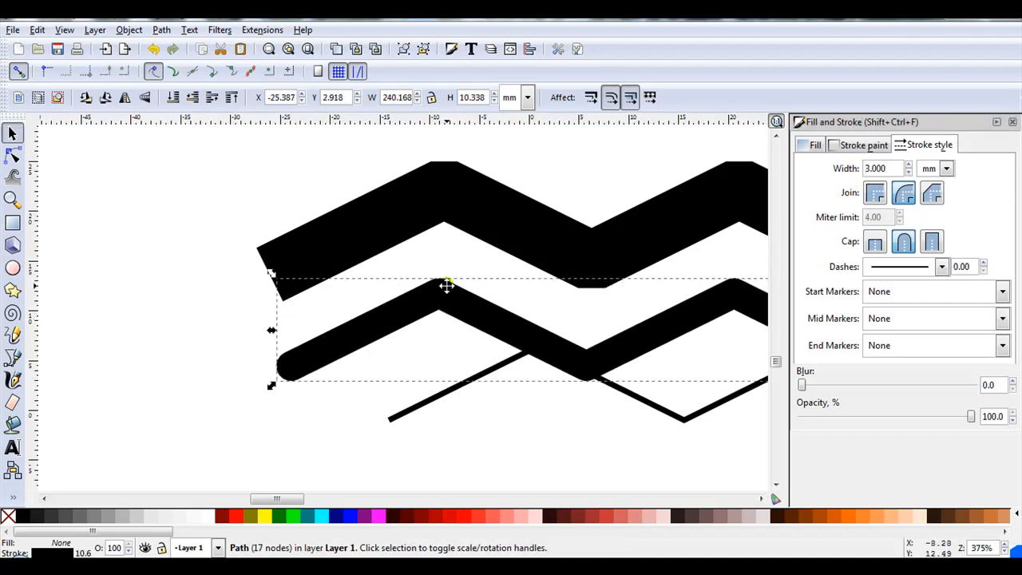
- Move the bottom zigzag into line, set its stroke width to 2 mm, and close the Fill and Stroke dialog
{"action": "left_click", "coordinate": [459, 381]}
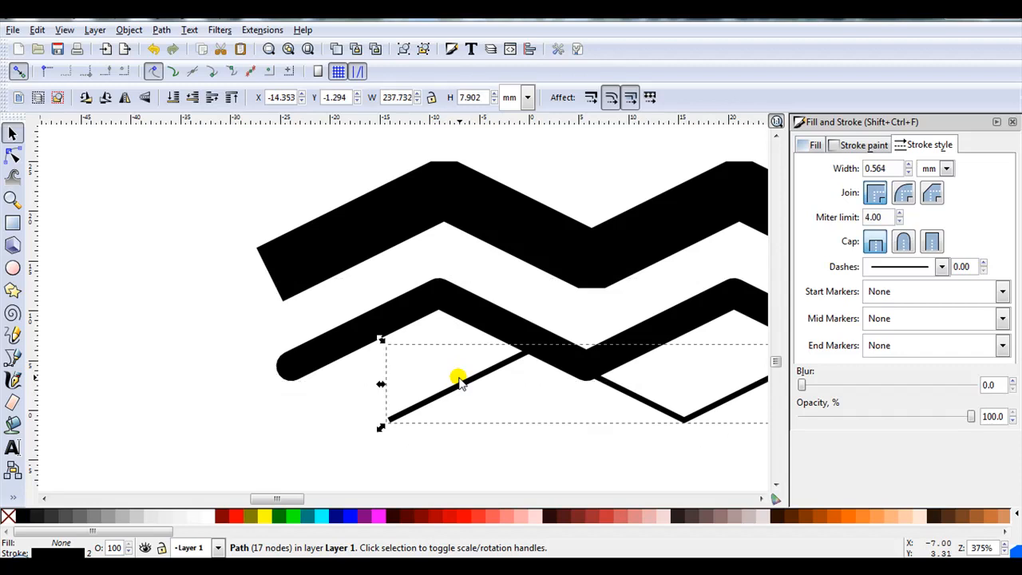
{"action": "left_click_drag", "start_coordinate": [453, 386], "coordinate": [370, 430]}
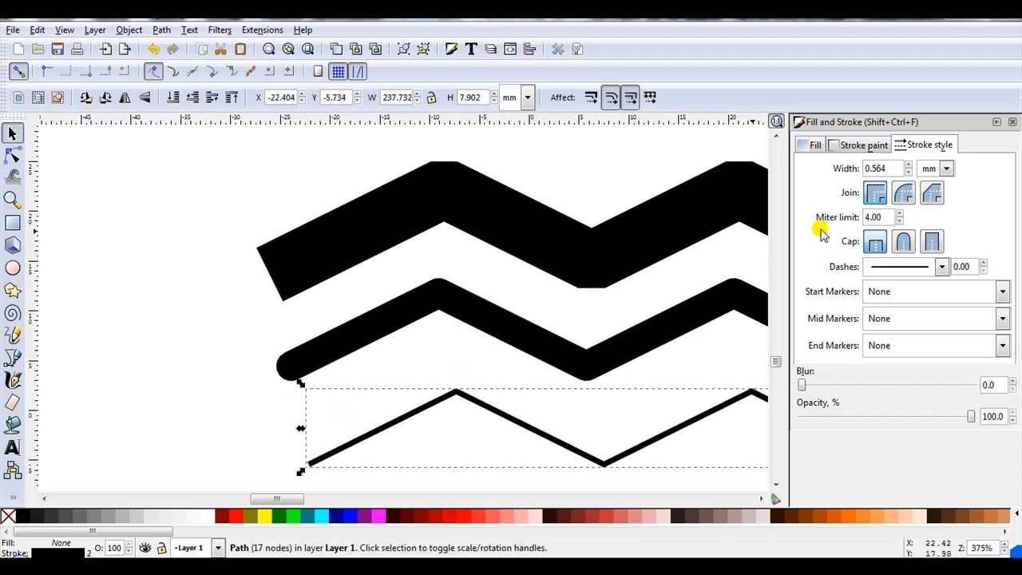
{"action": "left_click_drag", "start_coordinate": [890, 170], "coordinate": [853, 167]}
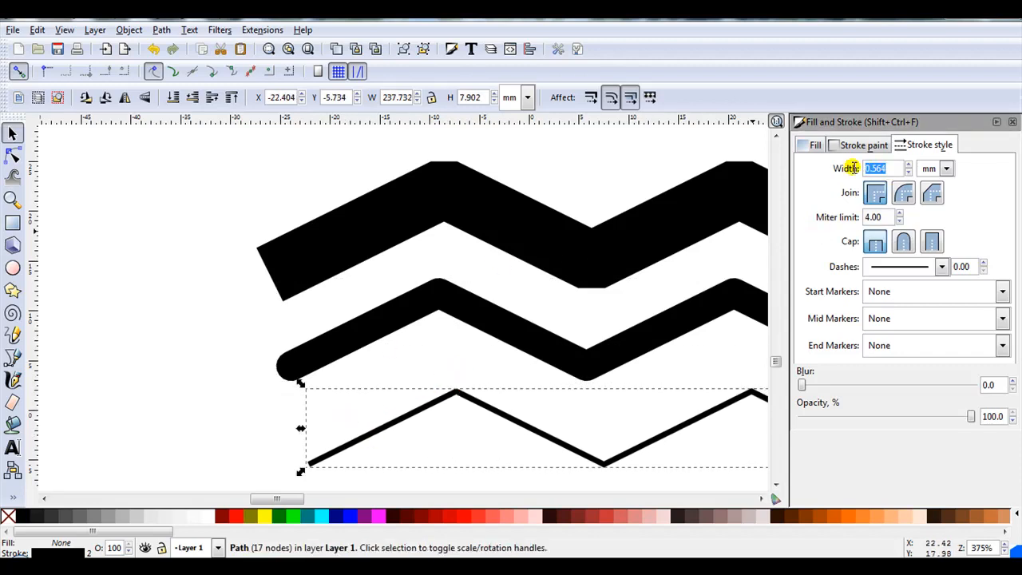
{"action": "type", "text": "2"}
{"action": "key", "text": "Return"}
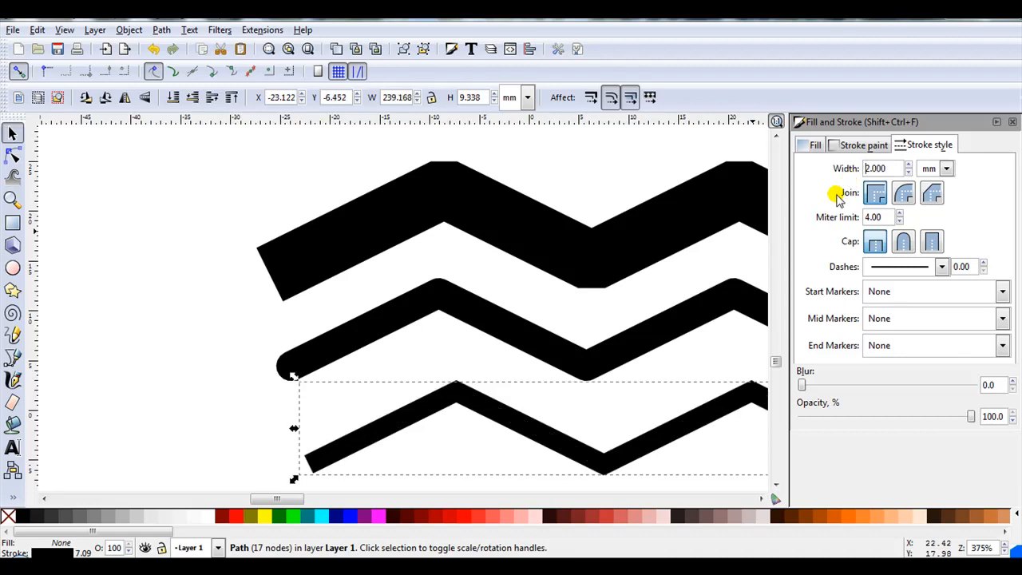
{"action": "scroll", "coordinate": [430, 442], "scroll_direction": "up", "scroll_amount": 1}
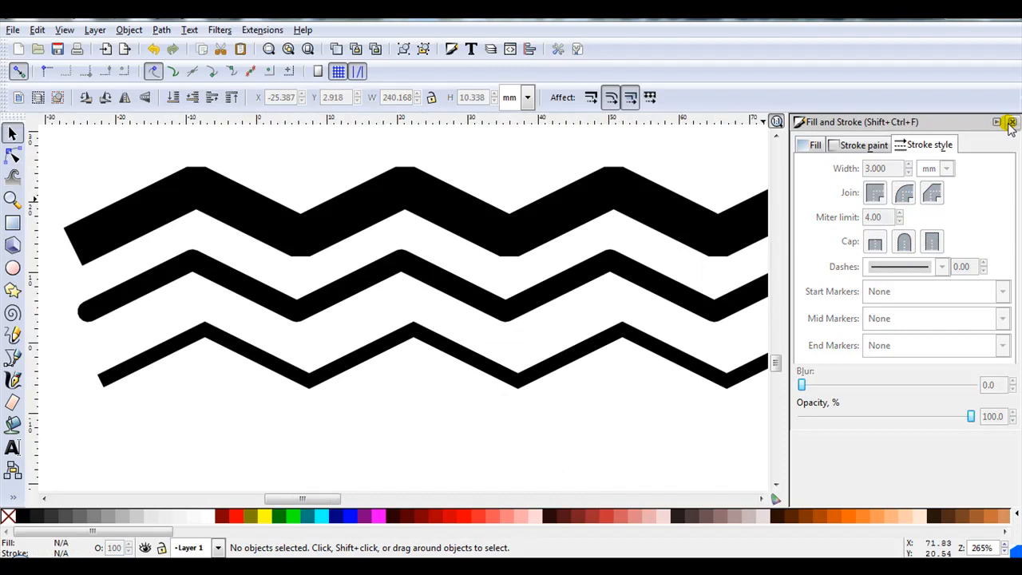
{"action": "left_click", "coordinate": [1012, 123]}
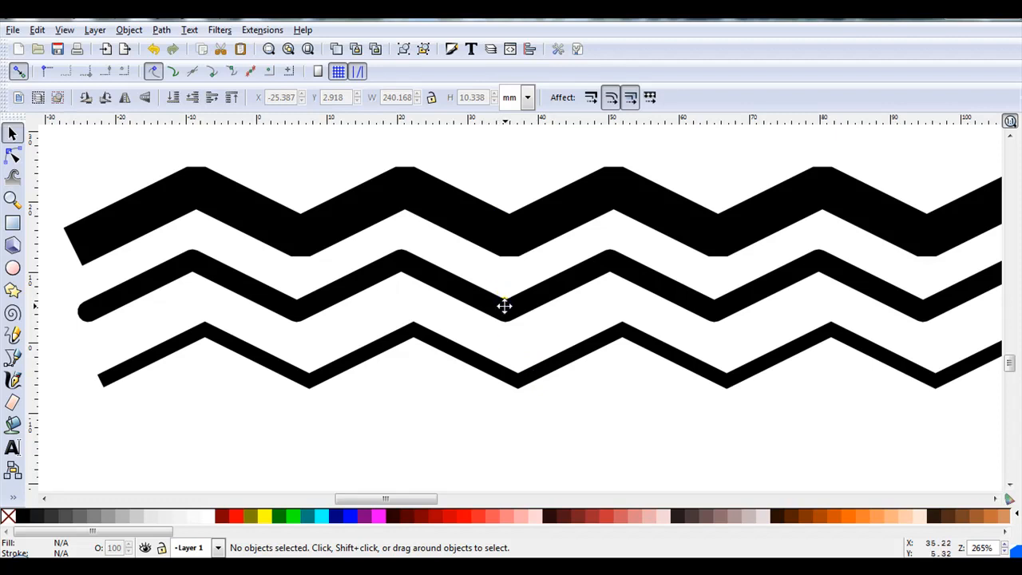
- Duplicate the round-capped middle zigzag and place the copy below the others
{"action": "left_click", "coordinate": [505, 304]}
{"action": "left_click", "coordinate": [336, 50]}
{"action": "left_click_drag", "start_coordinate": [388, 250], "coordinate": [392, 345]}
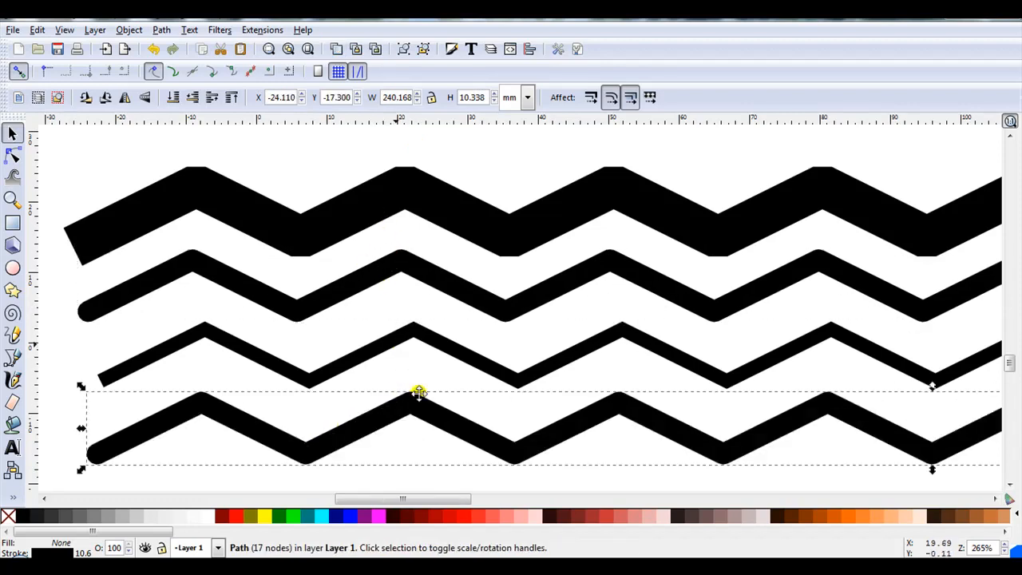
- Select all nodes of the new copy and make them smooth to turn it into a wave
{"action": "double_click", "coordinate": [328, 440]}
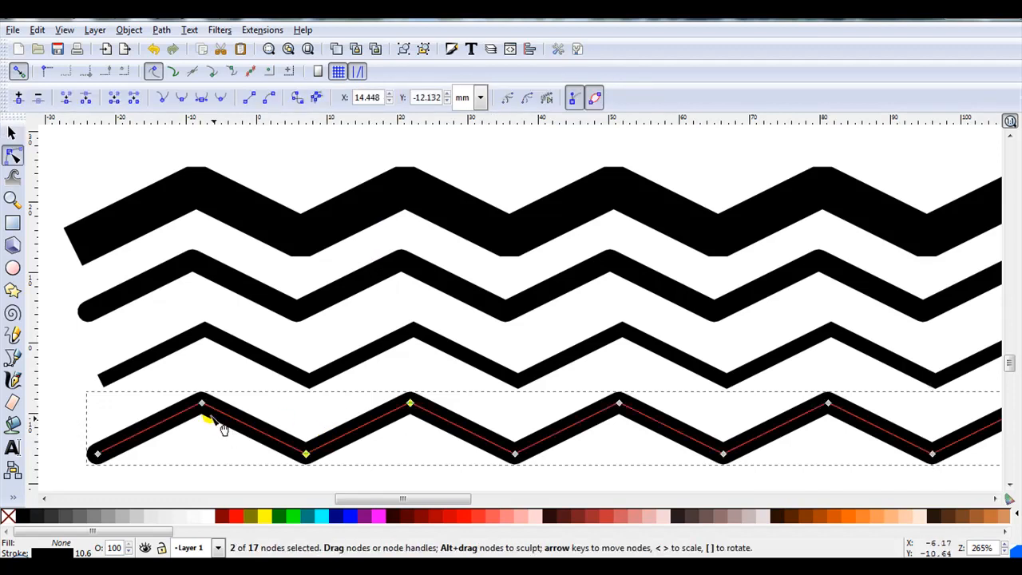
{"action": "scroll", "coordinate": [159, 393], "scroll_direction": "down", "scroll_amount": 2}
{"action": "left_click_drag", "start_coordinate": [103, 390], "coordinate": [995, 440]}
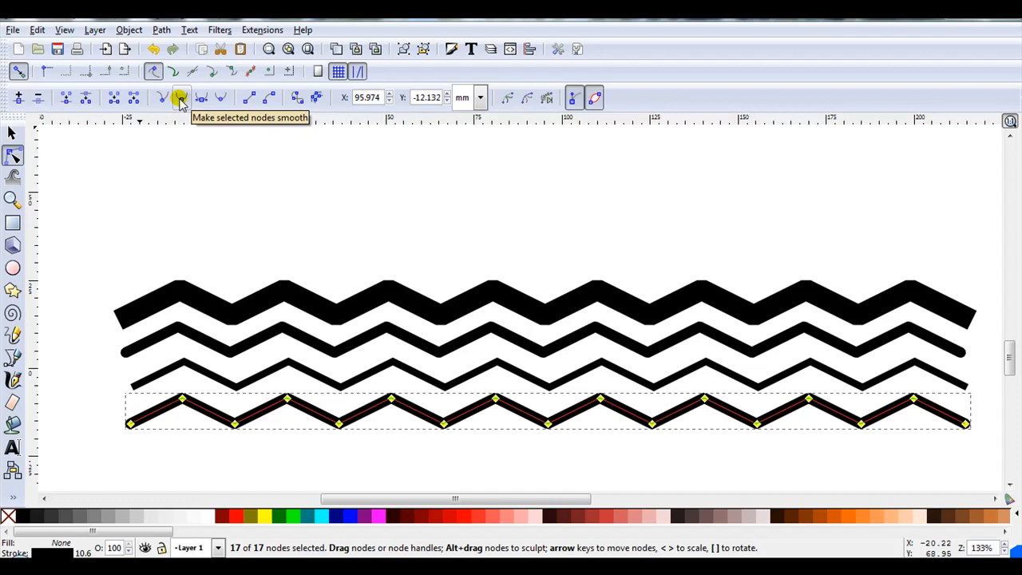
{"action": "left_click", "coordinate": [181, 97]}
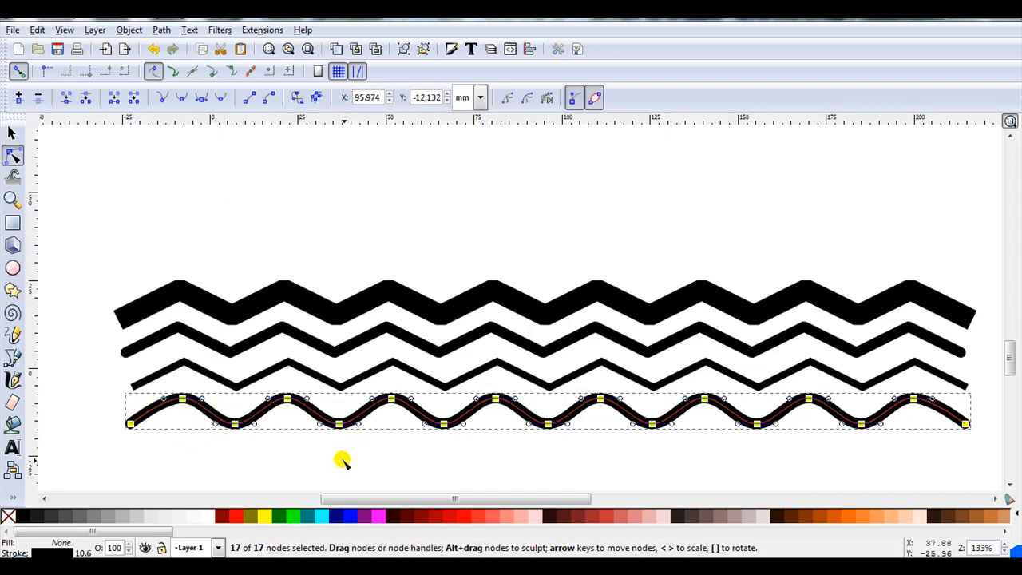
{"action": "left_click", "coordinate": [339, 461]}
{"action": "left_click", "coordinate": [339, 462]}
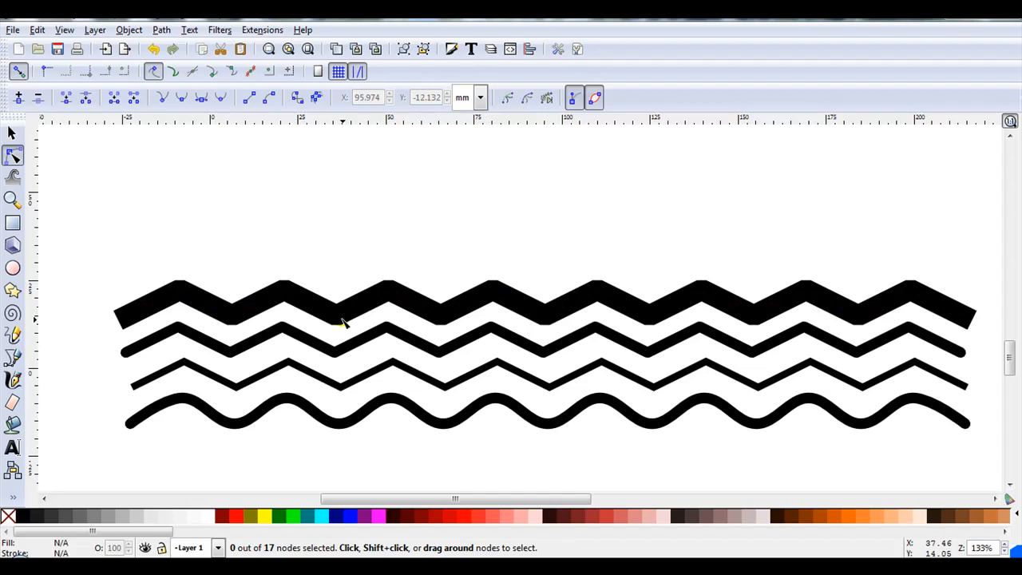
- Switch the display mode to Outline
{"action": "left_click", "coordinate": [64, 30]}
{"action": "mouse_move", "coordinate": [119, 61]}
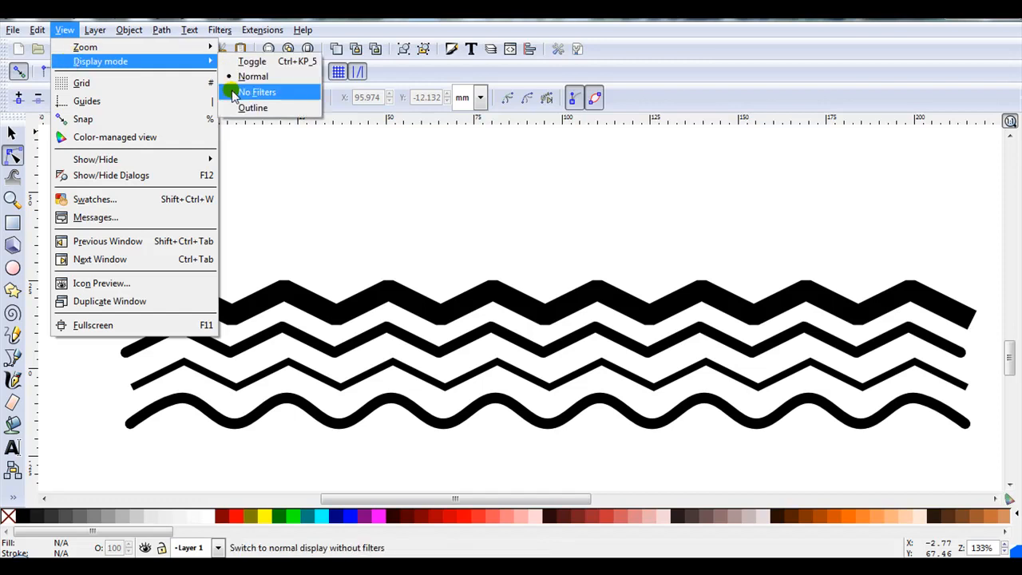
{"action": "left_click", "coordinate": [237, 105]}
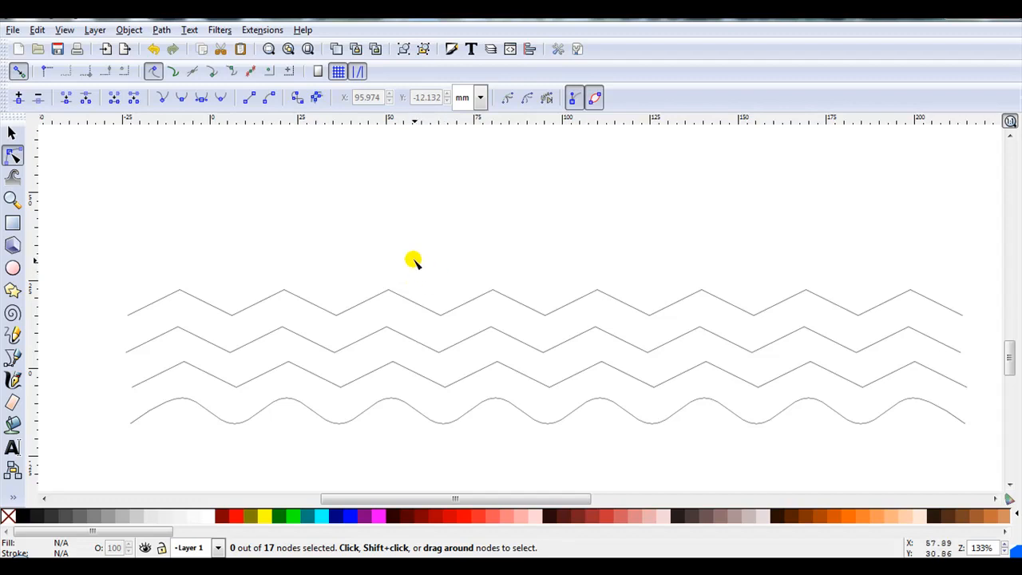
- Select all four paths and convert their strokes to paths with Stroke to Path
{"action": "key", "text": "s"}
{"action": "mouse_move", "coordinate": [78, 213]}
{"action": "left_mouse_down"}
{"action": "mouse_move", "coordinate": [580, 354]}
{"action": "mouse_move", "coordinate": [942, 416]}
{"action": "mouse_move", "coordinate": [976, 444]}
{"action": "left_mouse_up"}
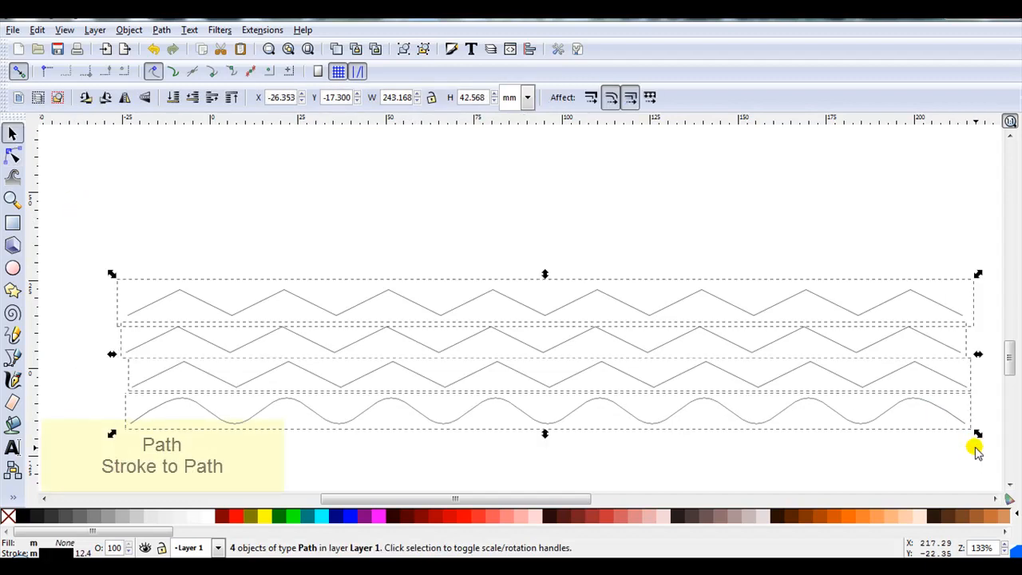
{"action": "left_click", "coordinate": [162, 30]}
{"action": "left_click", "coordinate": [166, 61]}
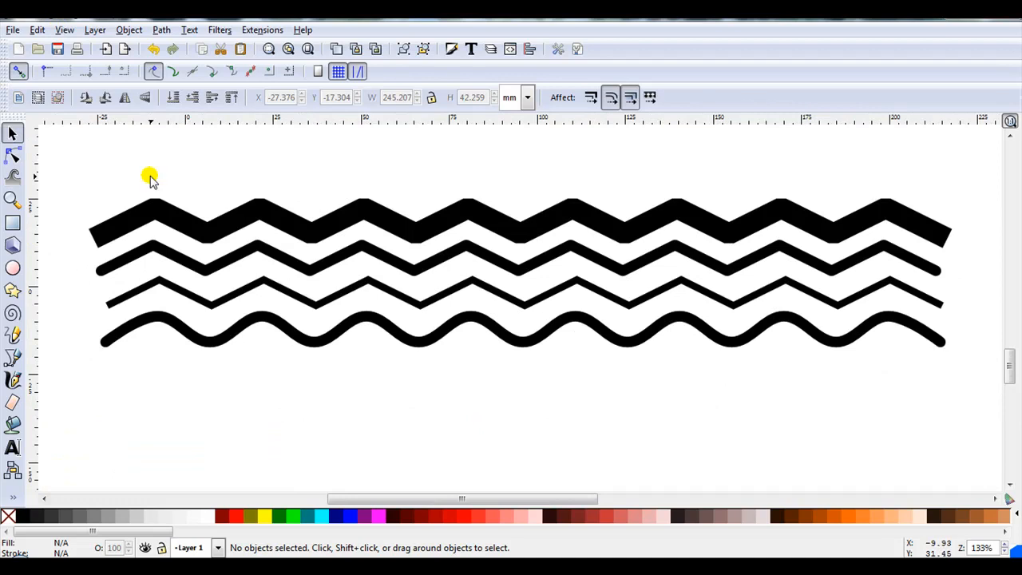
- Move the wave lower and flip it vertically to form a crossing wave pattern
{"action": "left_click_drag", "start_coordinate": [281, 329], "coordinate": [281, 379]}
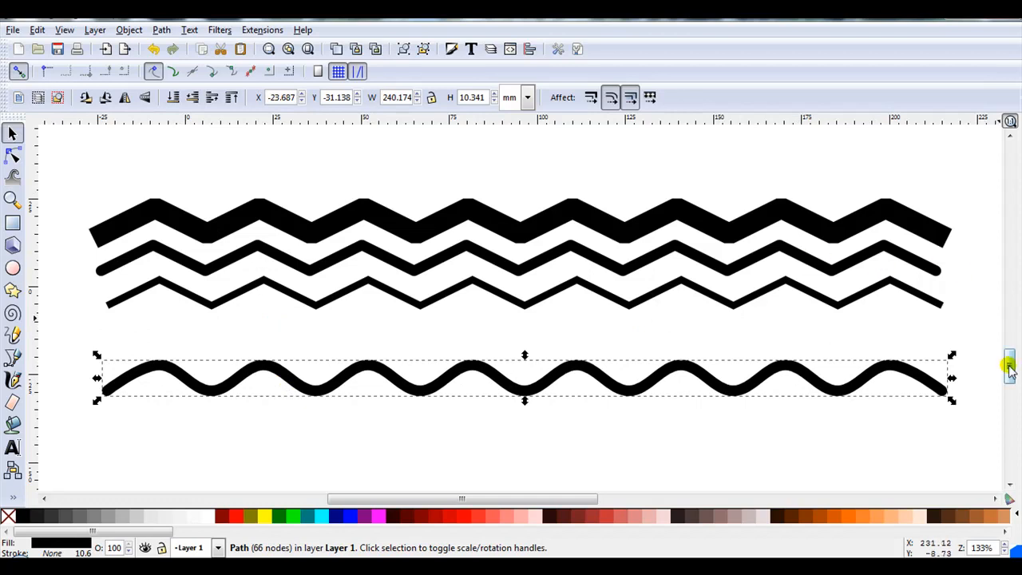
{"action": "scroll", "coordinate": [1009, 365], "scroll_direction": "down", "scroll_amount": 4}
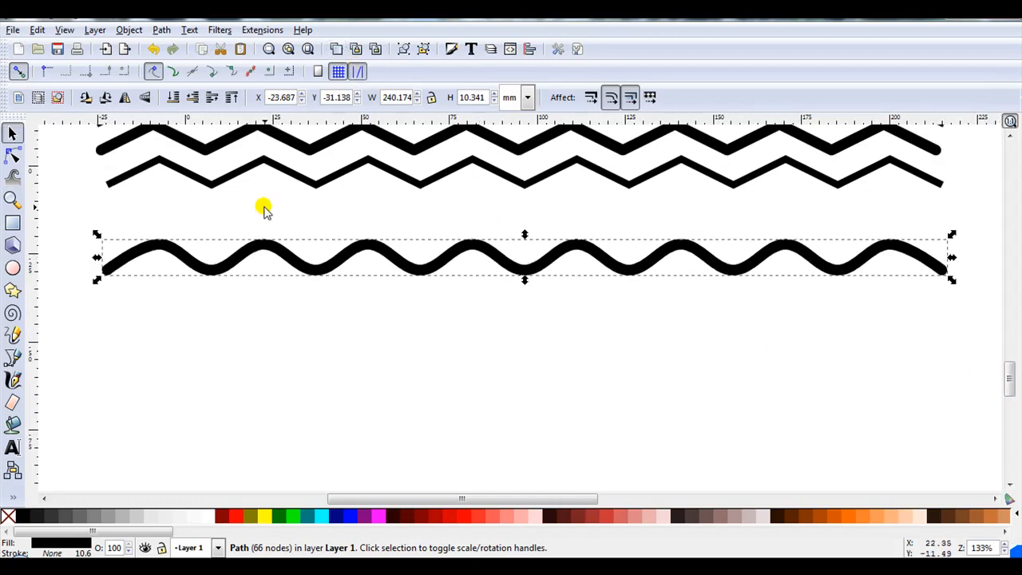
{"action": "left_click", "coordinate": [143, 96]}
{"action": "left_click", "coordinate": [290, 312]}
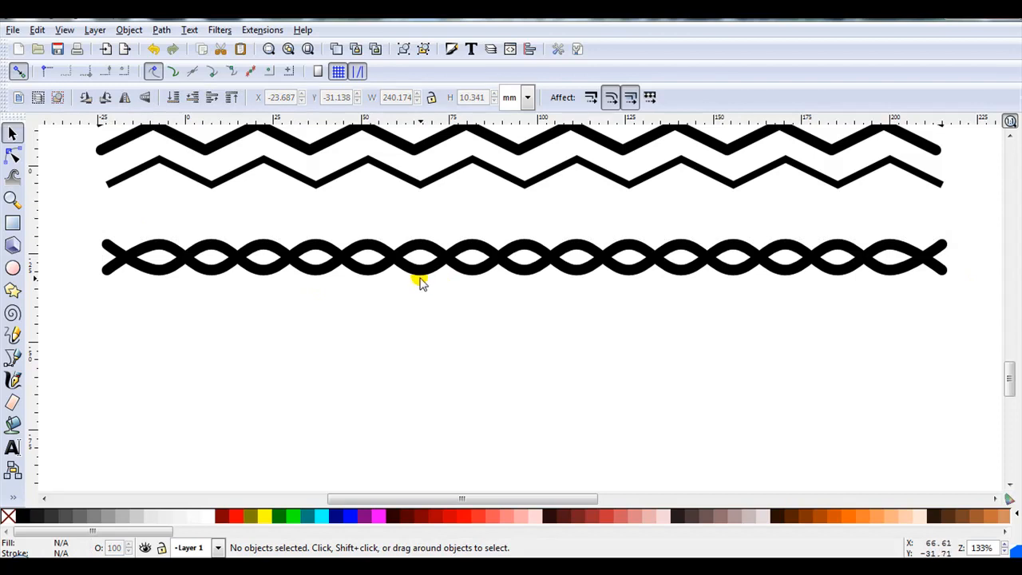
- Duplicate the crossing wave pair and move the copy lower on the canvas
{"action": "left_click_drag", "start_coordinate": [88, 213], "coordinate": [981, 310]}
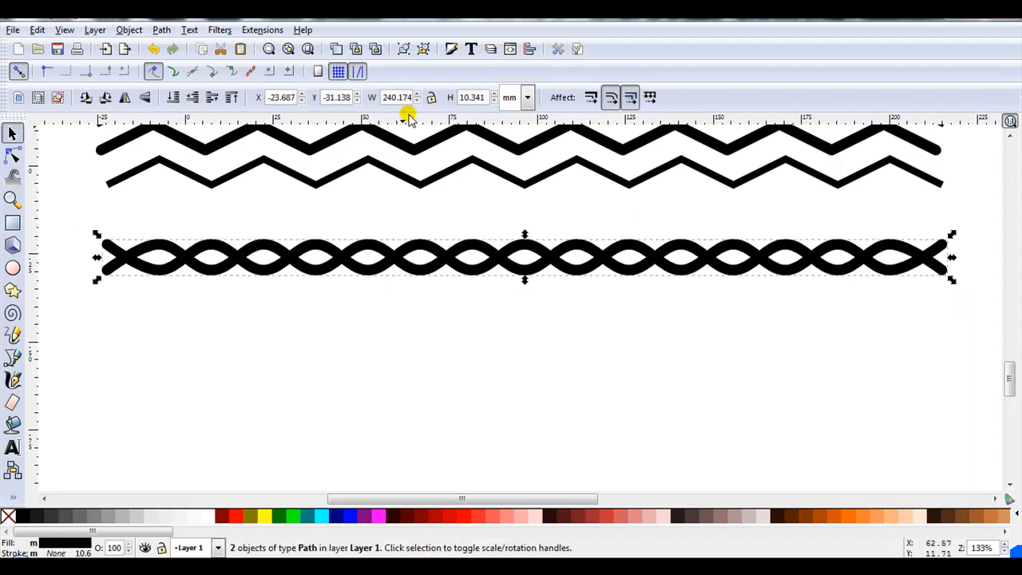
{"action": "left_click", "coordinate": [337, 49]}
{"action": "left_click_drag", "start_coordinate": [372, 248], "coordinate": [371, 298]}
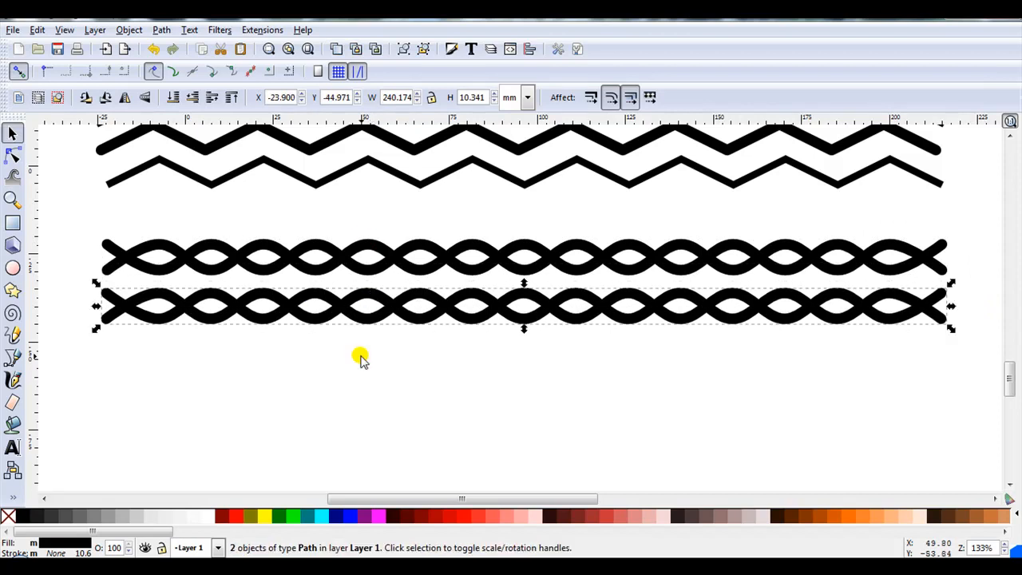
{"action": "left_click", "coordinate": [361, 357]}
- Nudge one wave of the copied pair slightly downward to offset the crossings
{"action": "left_click", "coordinate": [372, 319]}
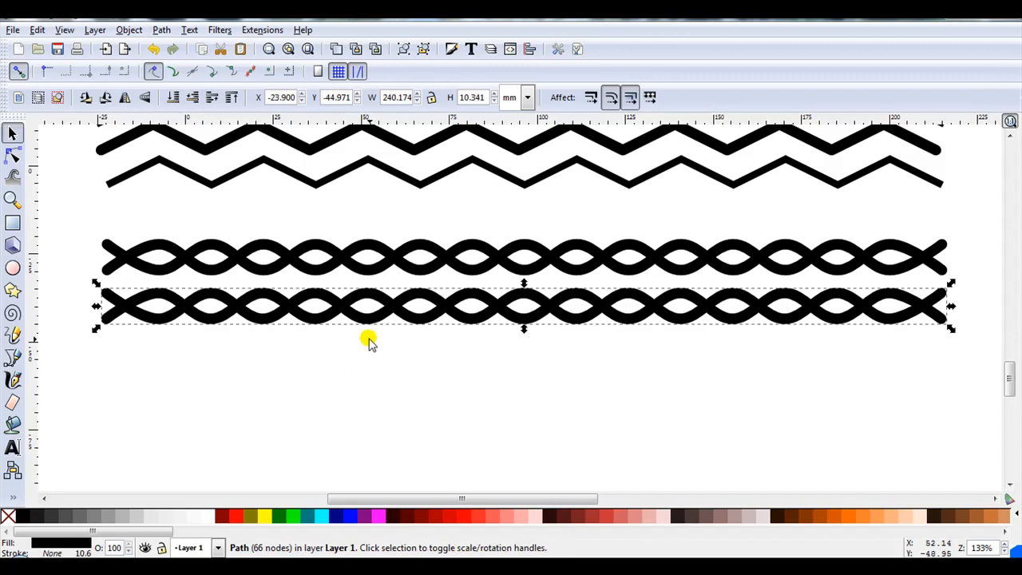
{"action": "key", "text": "Down"}
{"action": "key", "text": "Down"}
{"action": "key", "text": "Down"}
{"action": "key", "text": "Down"}
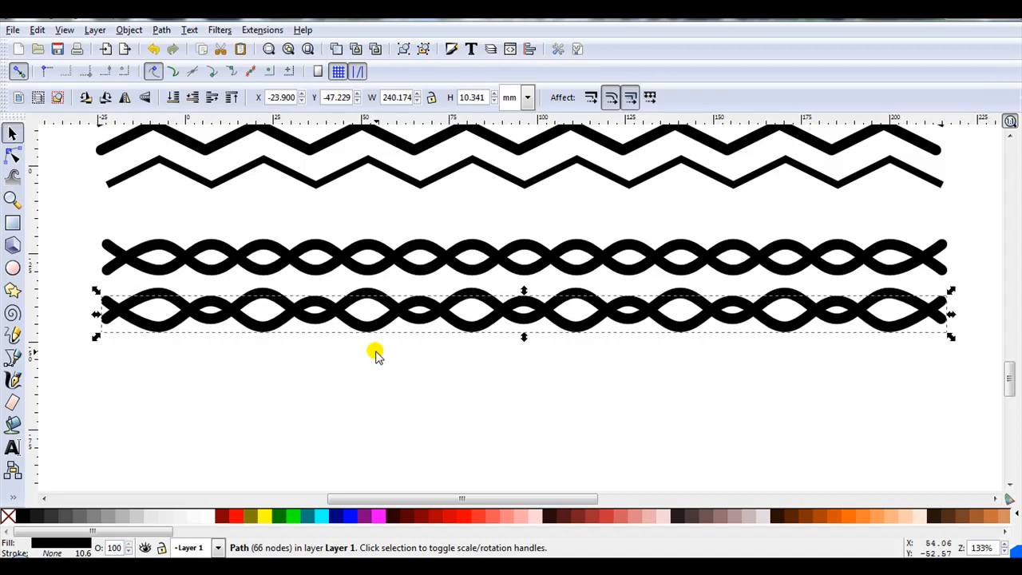
{"action": "left_click", "coordinate": [375, 354]}
- Duplicate the offset wave pair, move the copy lower and nudge it further down
{"action": "left_click_drag", "start_coordinate": [974, 387], "coordinate": [74, 273]}
{"action": "left_click", "coordinate": [336, 49]}
{"action": "left_click_drag", "start_coordinate": [352, 287], "coordinate": [364, 360]}
{"action": "key", "text": "Down"}
{"action": "left_click", "coordinate": [380, 419]}
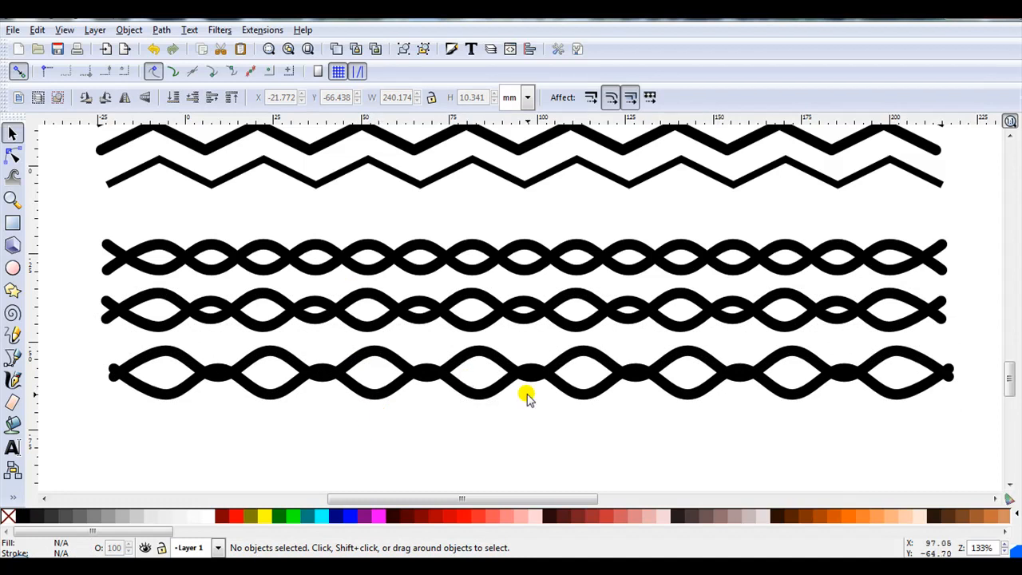
- Select both waves of the lowest pair and unite them into one path with Union
{"action": "left_click_drag", "start_coordinate": [999, 433], "coordinate": [90, 336]}
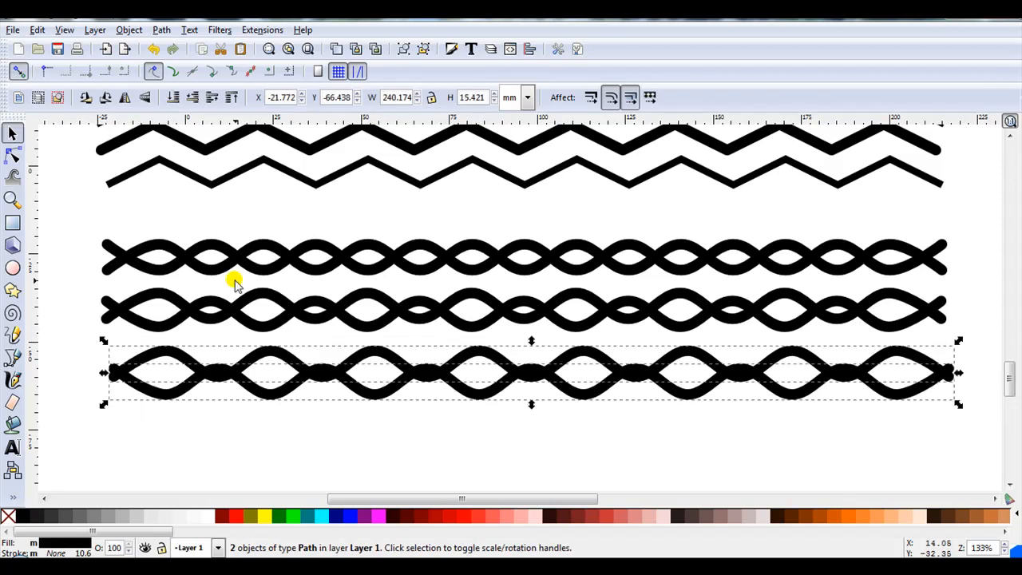
{"action": "left_click", "coordinate": [161, 29]}
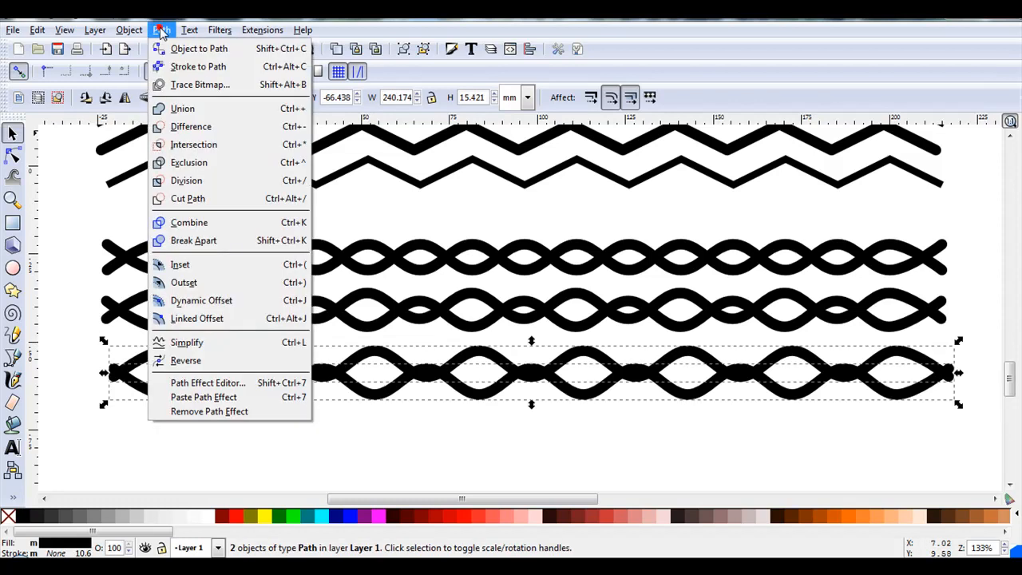
{"action": "left_click", "coordinate": [175, 106]}
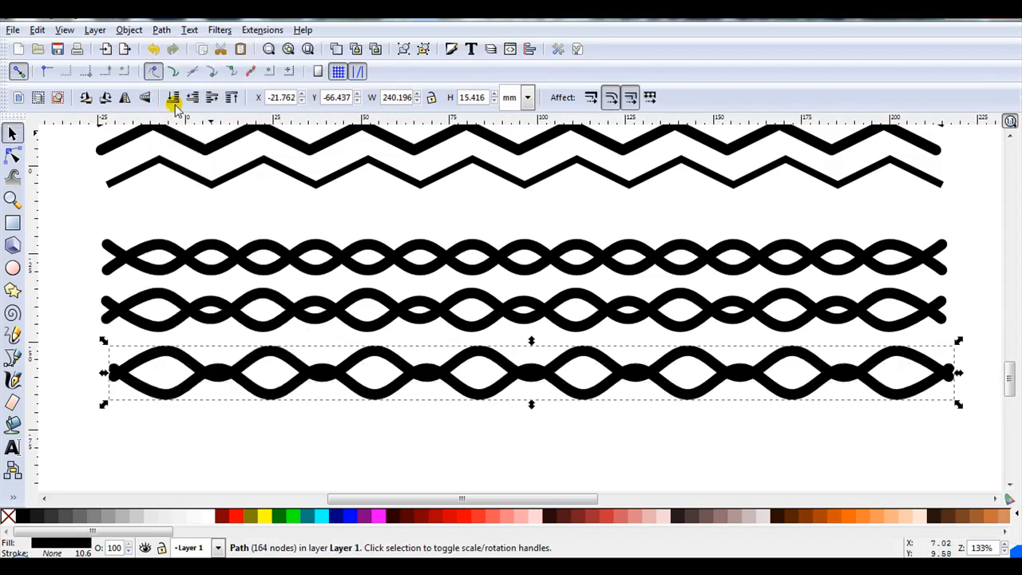
- Switch the display mode to Outline
{"action": "left_click", "coordinate": [64, 29]}
{"action": "mouse_move", "coordinate": [114, 64]}
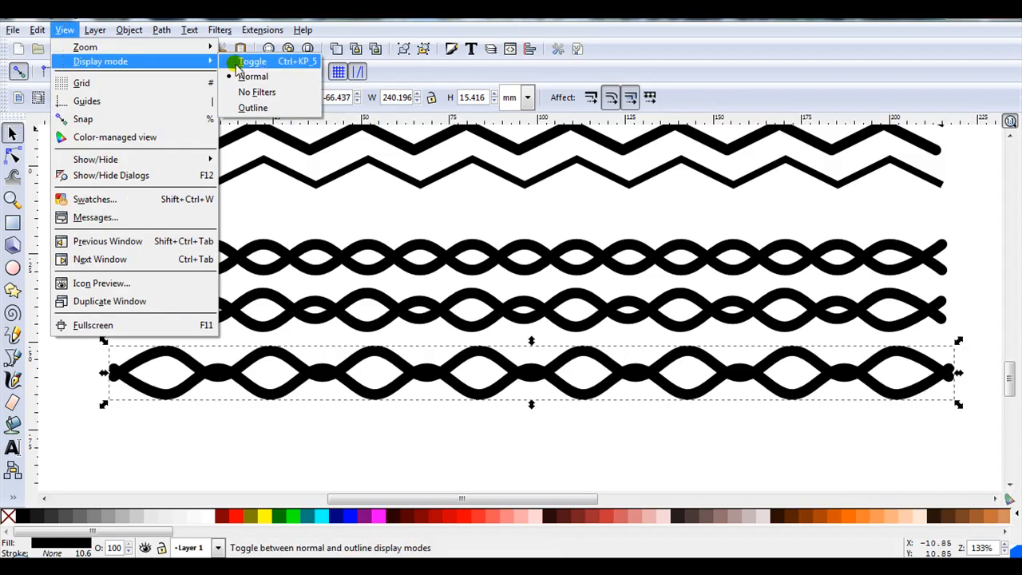
{"action": "left_click", "coordinate": [243, 104]}
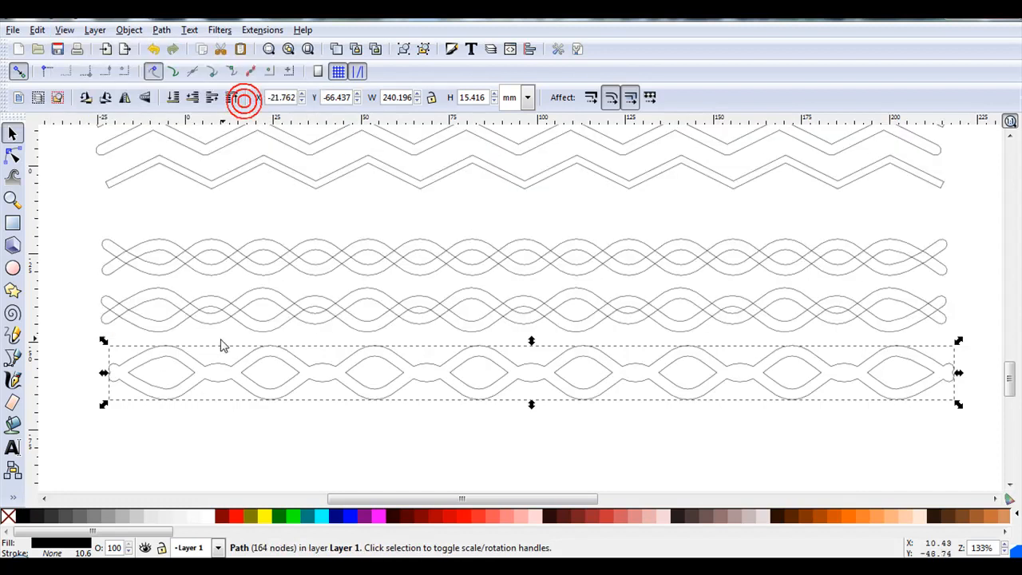
- Select both waves of the middle pair and unite them with Union
{"action": "left_click", "coordinate": [84, 322]}
{"action": "scroll", "coordinate": [192, 311], "scroll_direction": "up", "scroll_amount": 4, "text": "ctrl"}
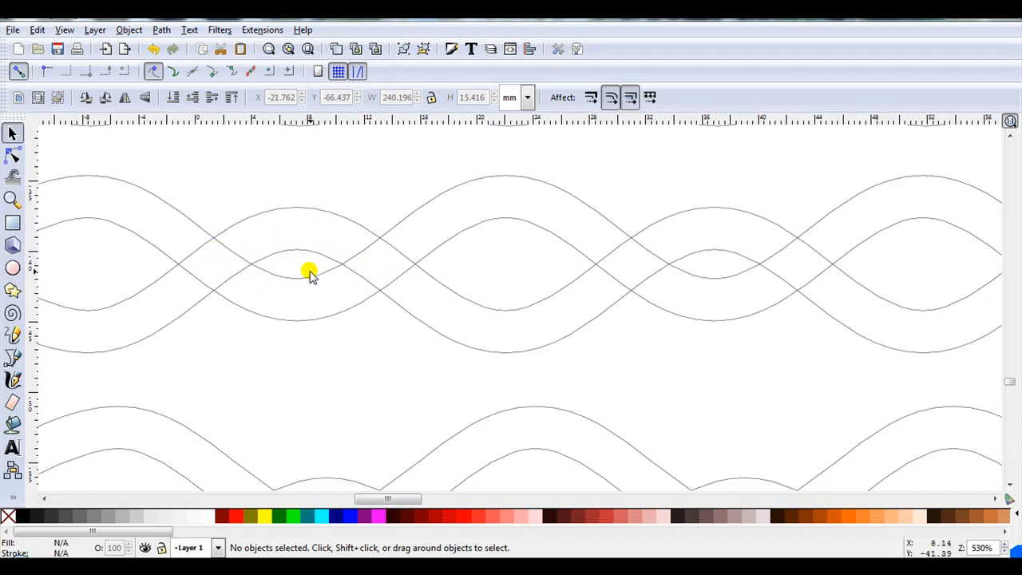
{"action": "scroll", "coordinate": [310, 272], "scroll_direction": "down", "scroll_amount": 4, "text": "ctrl"}
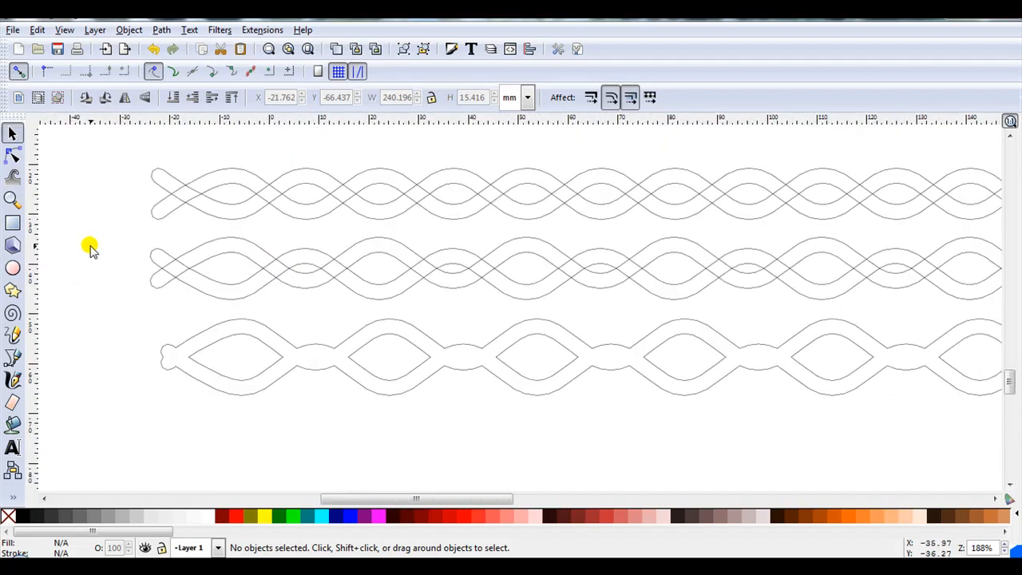
{"action": "left_click_drag", "start_coordinate": [94, 214], "coordinate": [983, 290]}
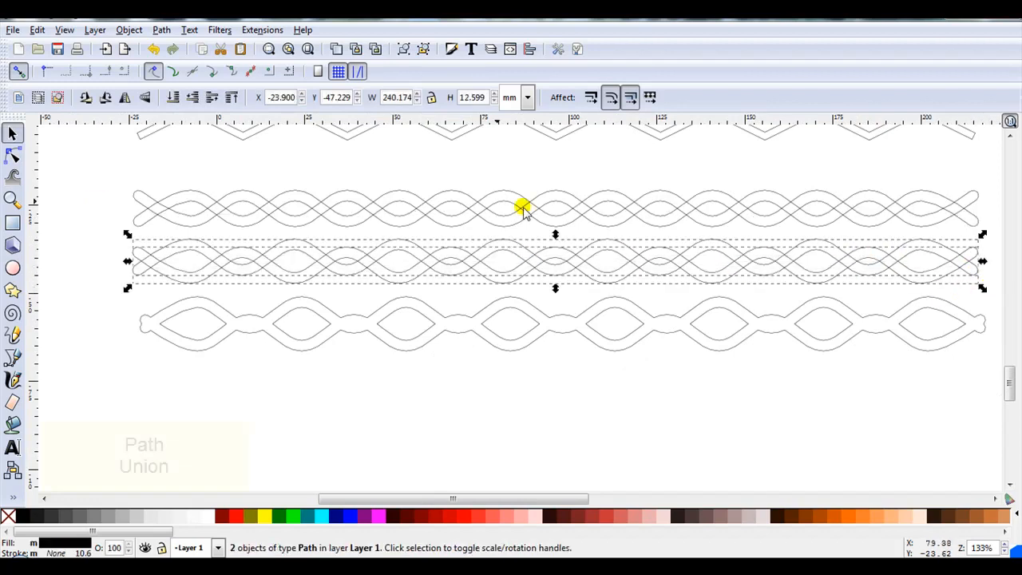
{"action": "left_click", "coordinate": [160, 30]}
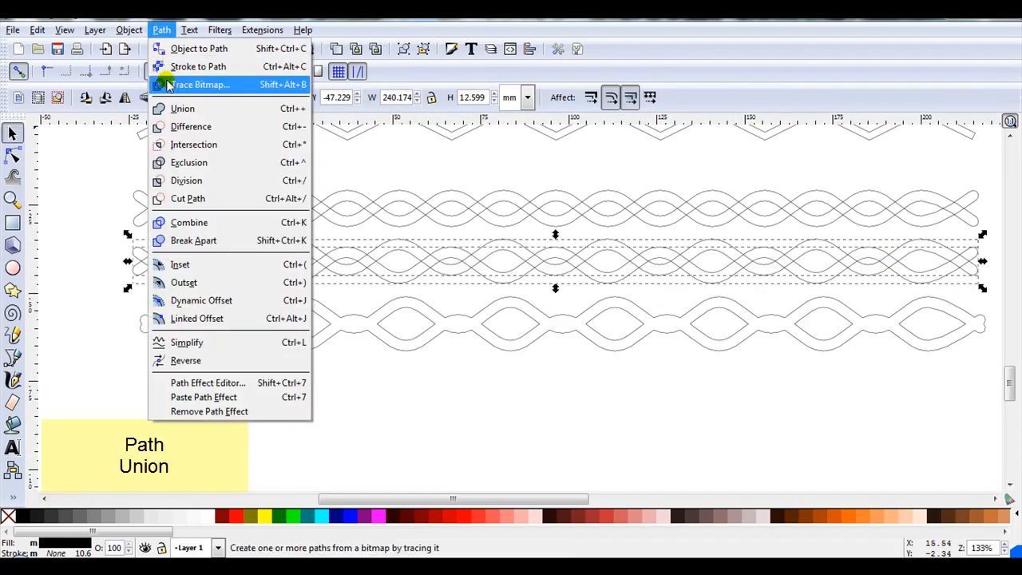
{"action": "left_click", "coordinate": [170, 112]}
{"action": "scroll", "coordinate": [223, 284], "scroll_direction": "up", "scroll_amount": 2}
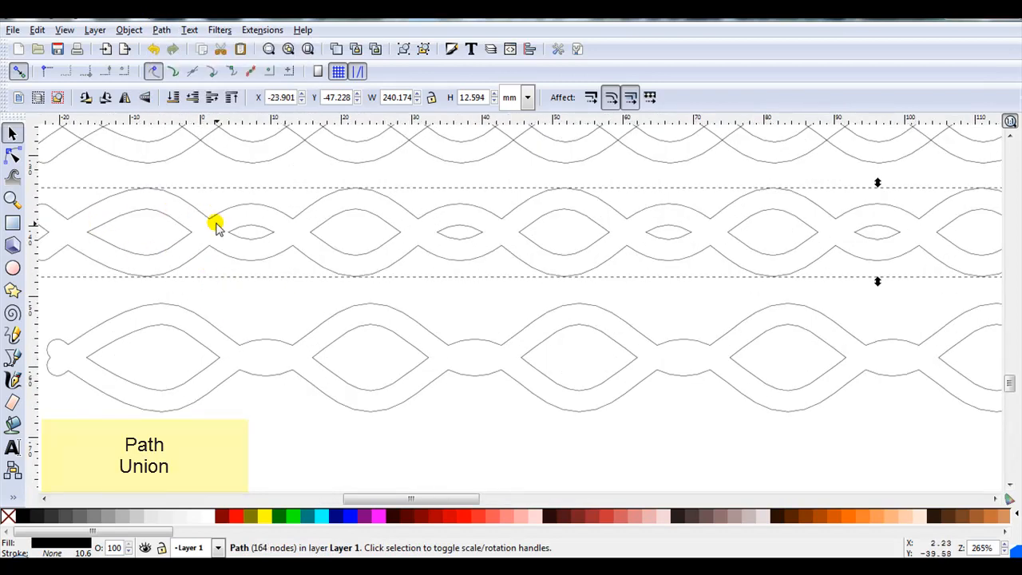
- Switch the display mode back to Normal
{"action": "left_click", "coordinate": [65, 30]}
{"action": "mouse_move", "coordinate": [80, 46]}
{"action": "left_click", "coordinate": [254, 192]}
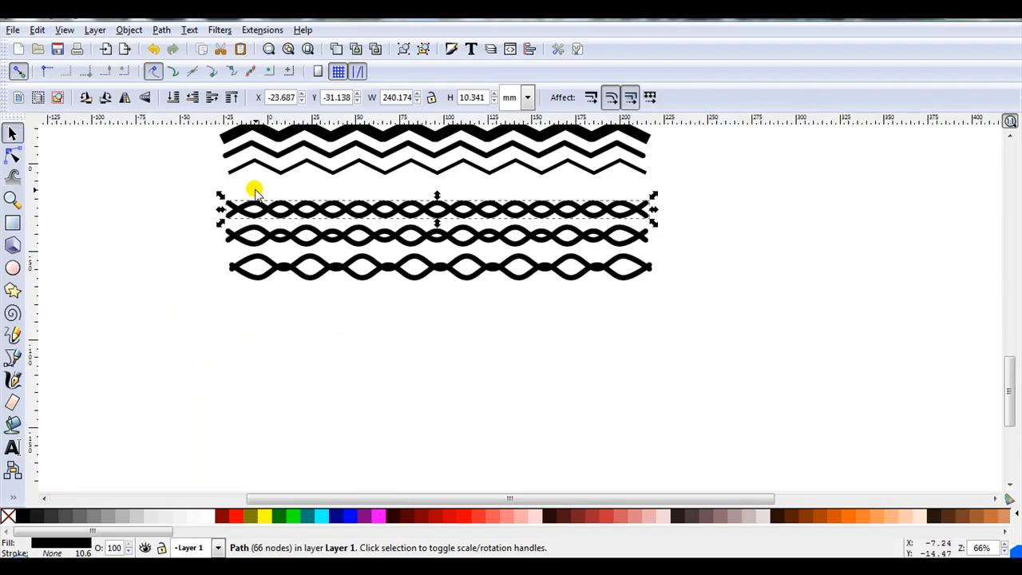
- Duplicate the thin zigzag and move the copy far below the wave patterns
{"action": "left_click", "coordinate": [252, 190]}
{"action": "left_click", "coordinate": [240, 168]}
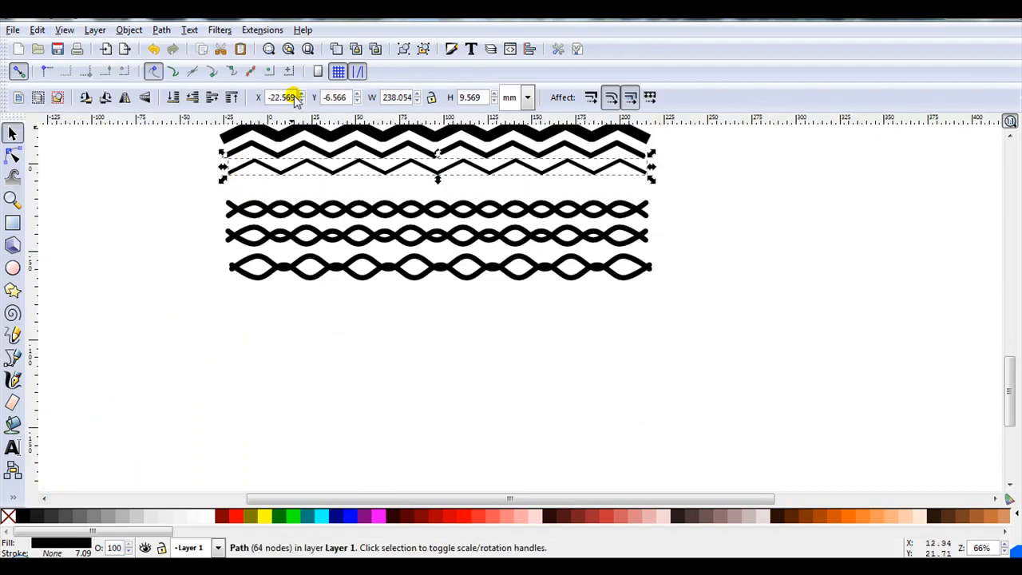
{"action": "left_click", "coordinate": [334, 48]}
{"action": "left_click_drag", "start_coordinate": [337, 168], "coordinate": [335, 295]}
{"action": "key", "text": "3"}
- Duplicate the moved zigzag and flip the copy vertically to form a diamond chain
{"action": "left_click", "coordinate": [341, 276]}
{"action": "left_click", "coordinate": [335, 241]}
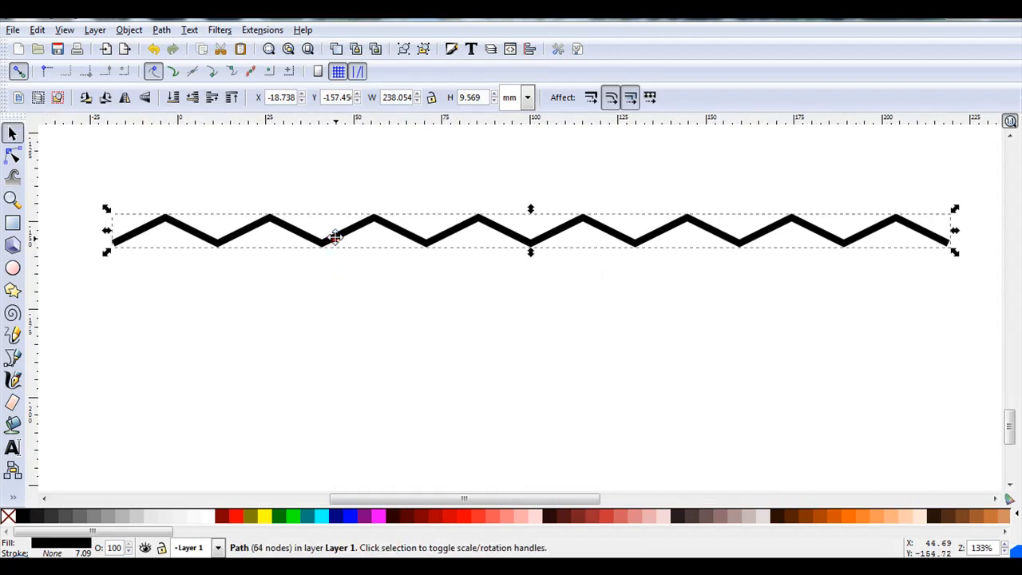
{"action": "left_click", "coordinate": [336, 47]}
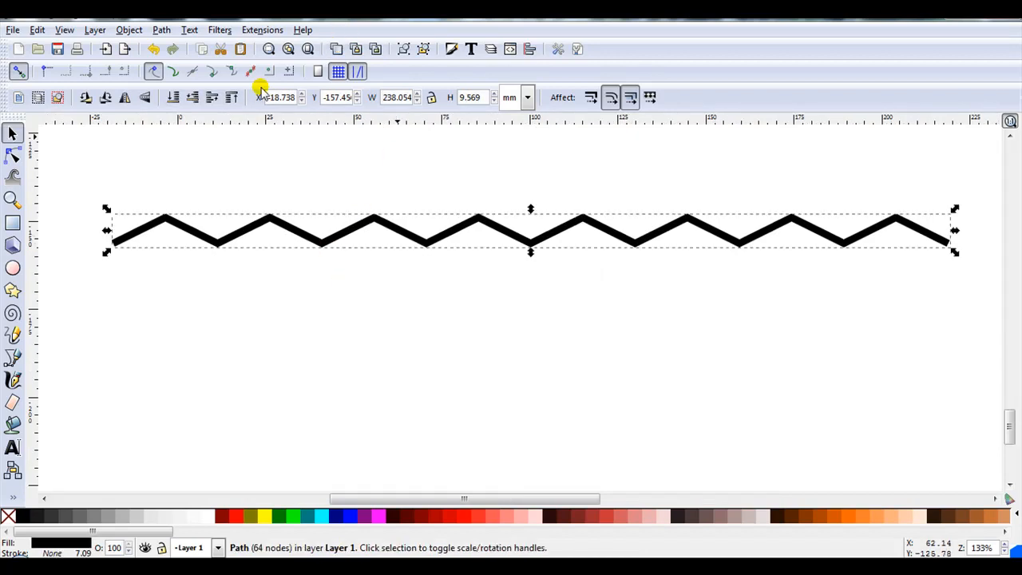
{"action": "left_click", "coordinate": [145, 97]}
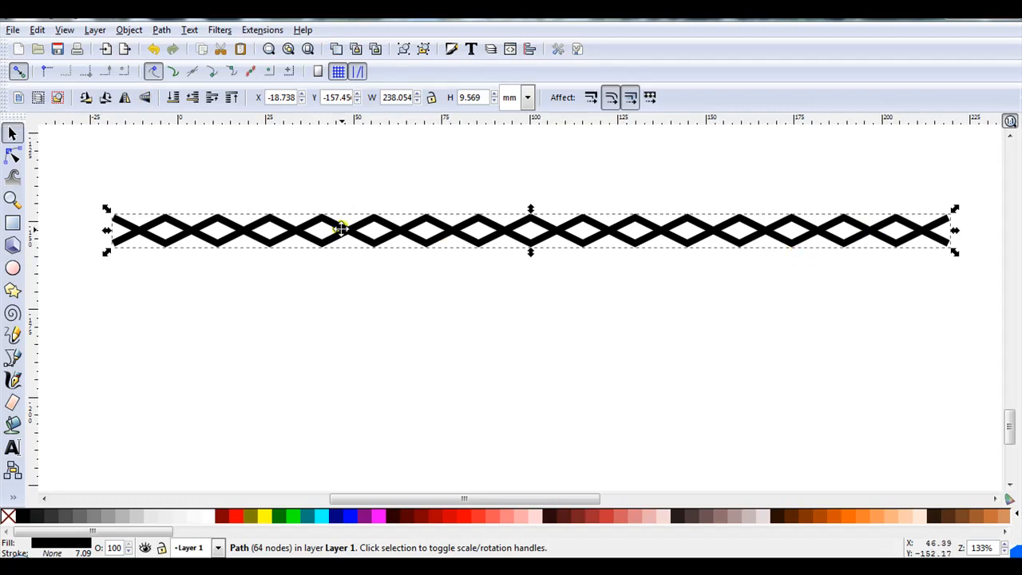
- Duplicate the diamond chain pair and move the copy below it
{"action": "left_click_drag", "start_coordinate": [91, 176], "coordinate": [978, 281]}
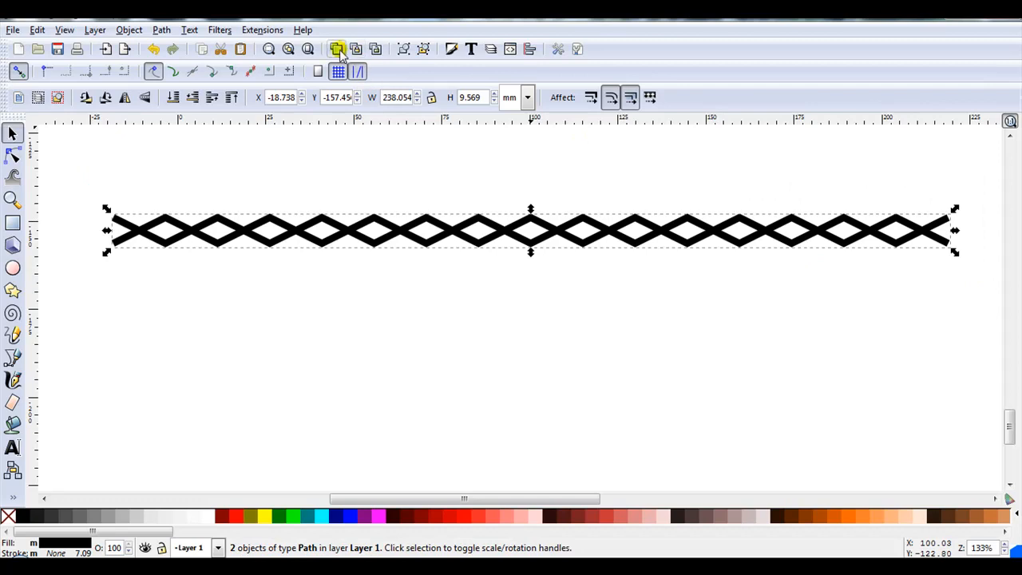
{"action": "key", "text": "ctrl+d"}
{"action": "left_click_drag", "start_coordinate": [347, 238], "coordinate": [349, 300]}
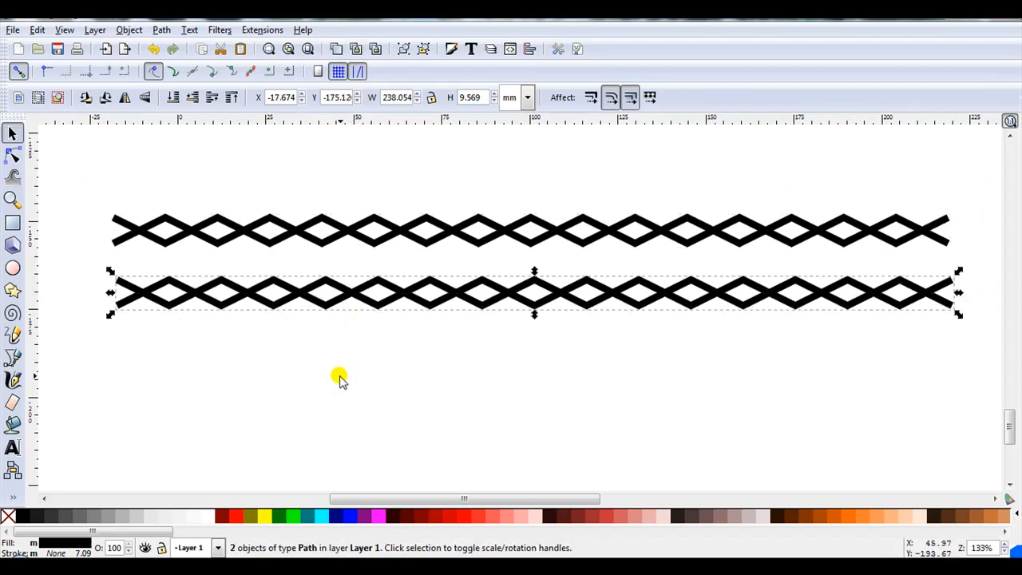
{"action": "left_click", "coordinate": [187, 361]}
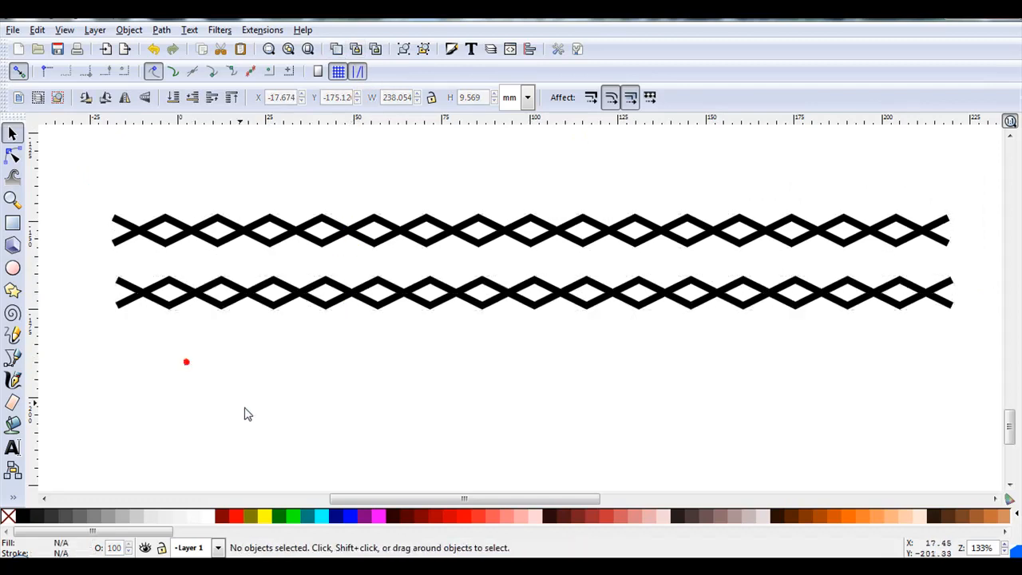
- Nudge one zigzag of the copied pair downward in small steps to widen the diamonds
{"action": "left_click", "coordinate": [320, 308]}
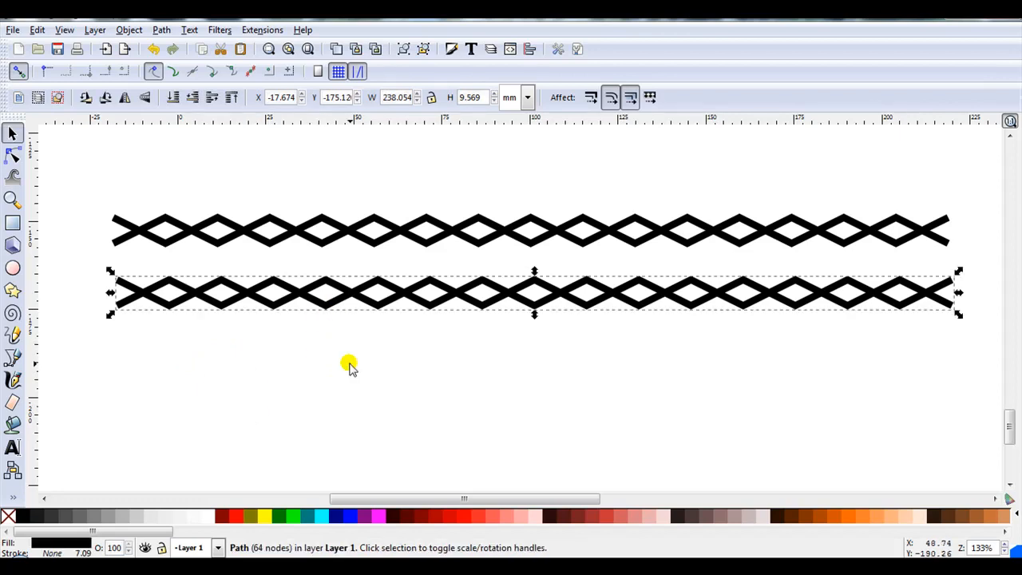
{"action": "key", "text": "Down"}
{"action": "key", "text": "Down"}
{"action": "key", "text": "Down"}
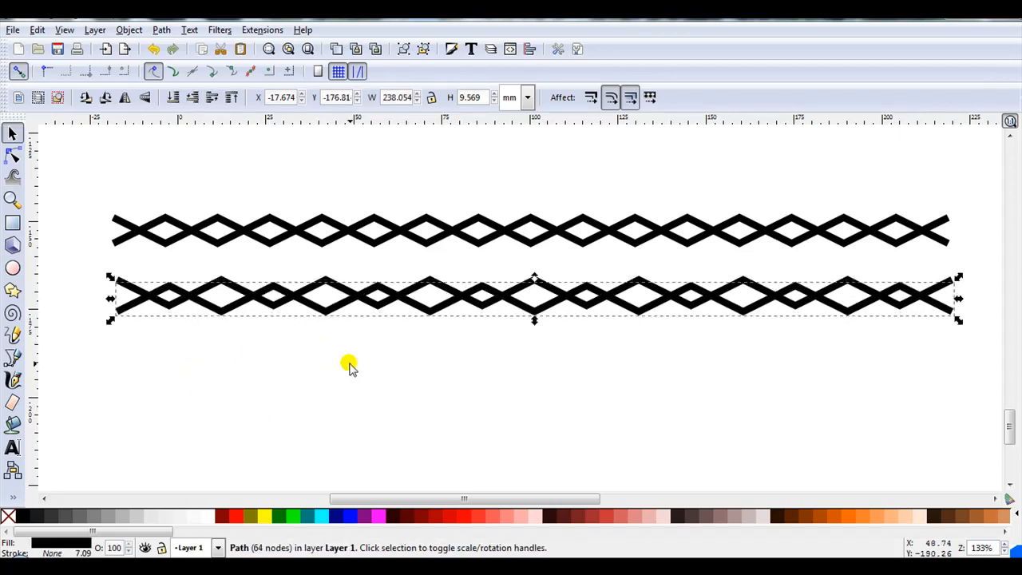
{"action": "key", "text": "Down"}
{"action": "key", "text": "Down"}
{"action": "key", "text": "Down"}
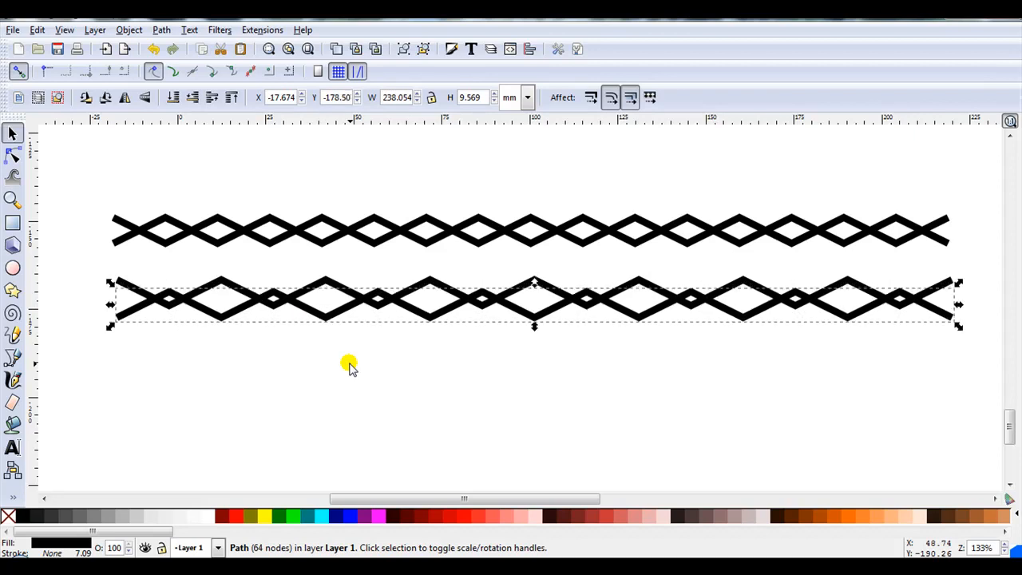
{"action": "left_click", "coordinate": [349, 367]}
- Duplicate the widened diamond pair and move the copy below it
{"action": "left_click_drag", "start_coordinate": [974, 363], "coordinate": [90, 257]}
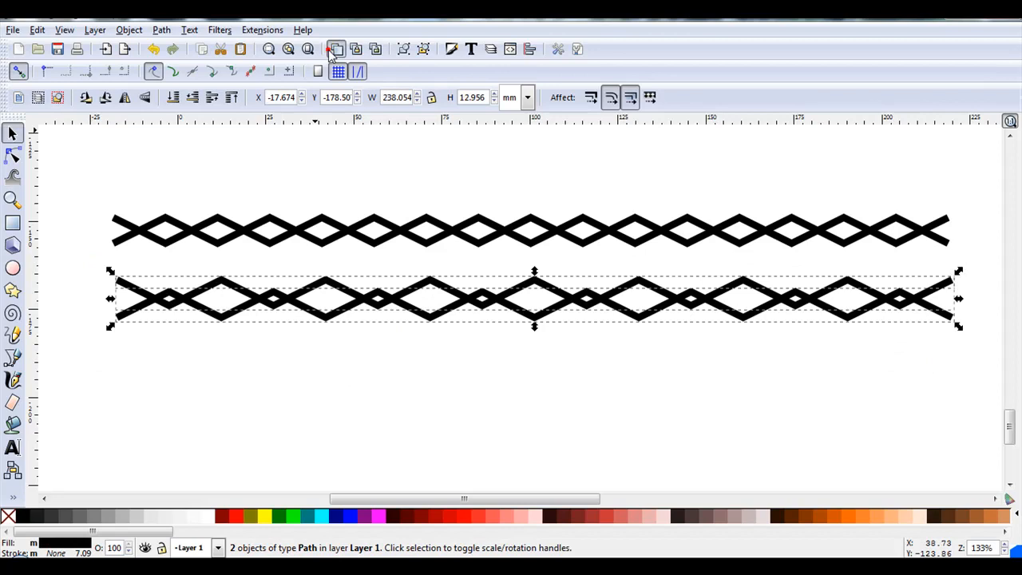
{"action": "key", "text": "ctrl+d"}
{"action": "left_click_drag", "start_coordinate": [357, 292], "coordinate": [372, 355]}
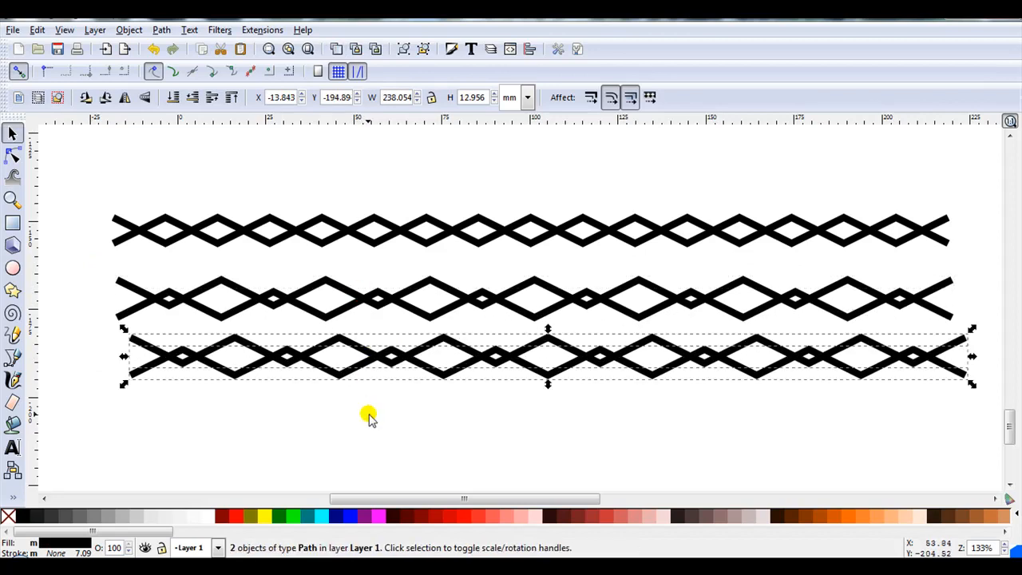
{"action": "left_click", "coordinate": [368, 414]}
- Nudge one zigzag of the new copy three pixels left and three pixels up
{"action": "left_click", "coordinate": [339, 381]}
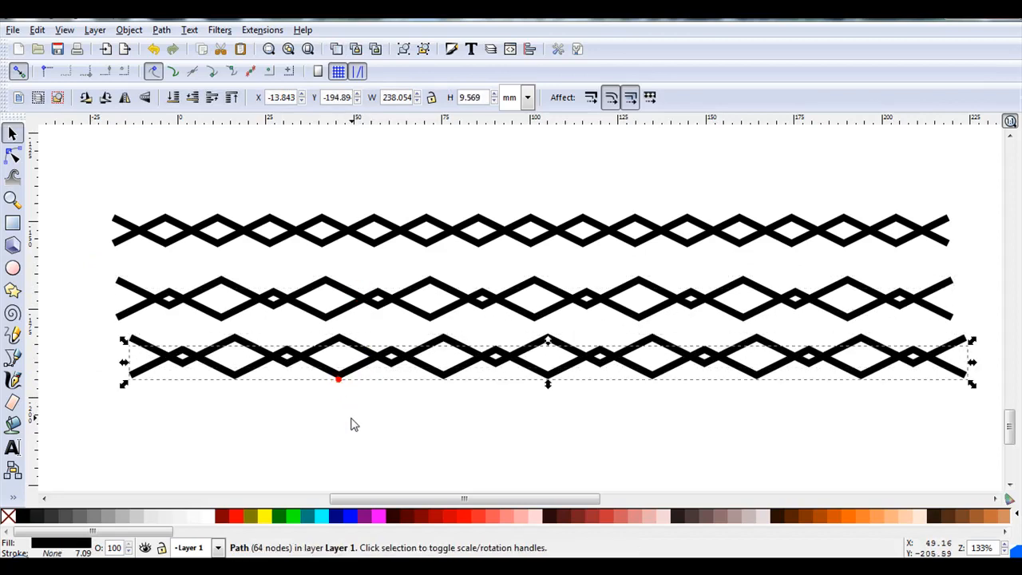
{"action": "key", "text": "alt+Left"}
{"action": "key", "text": "alt+Left"}
{"action": "key", "text": "alt+Left"}
{"action": "key", "text": "alt+Left"}
{"action": "key", "text": "alt+Left"}
{"action": "key", "text": "alt+Left"}
{"action": "key", "text": "alt+Left"}
{"action": "key", "text": "alt+Left"}
{"action": "key", "text": "alt+Left"}
{"action": "key", "text": "alt+Left"}
{"action": "key", "text": "alt+Up"}
{"action": "key", "text": "alt+Up"}
{"action": "key", "text": "alt+Up"}
{"action": "key", "text": "alt+Up"}
{"action": "key", "text": "alt+Up"}
{"action": "key", "text": "alt+Up"}
{"action": "key", "text": "alt+Up"}
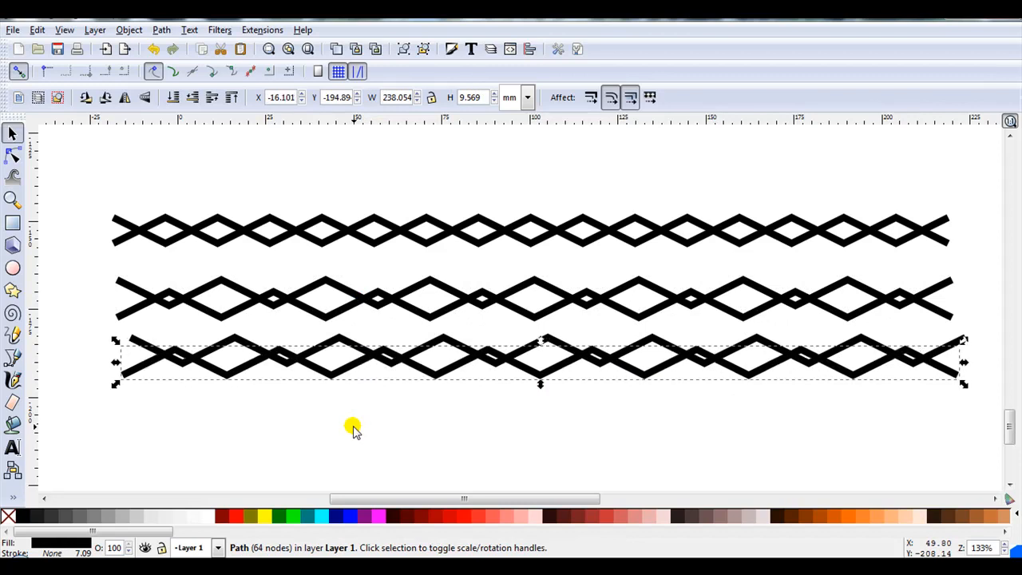
- Select both zigzags of the new pair and unite them with Union
{"action": "scroll", "coordinate": [287, 402], "scroll_direction": "down", "scroll_amount": 1}
{"action": "left_click_drag", "start_coordinate": [810, 419], "coordinate": [139, 344]}
{"action": "scroll", "coordinate": [326, 405], "scroll_direction": "up", "scroll_amount": 1}
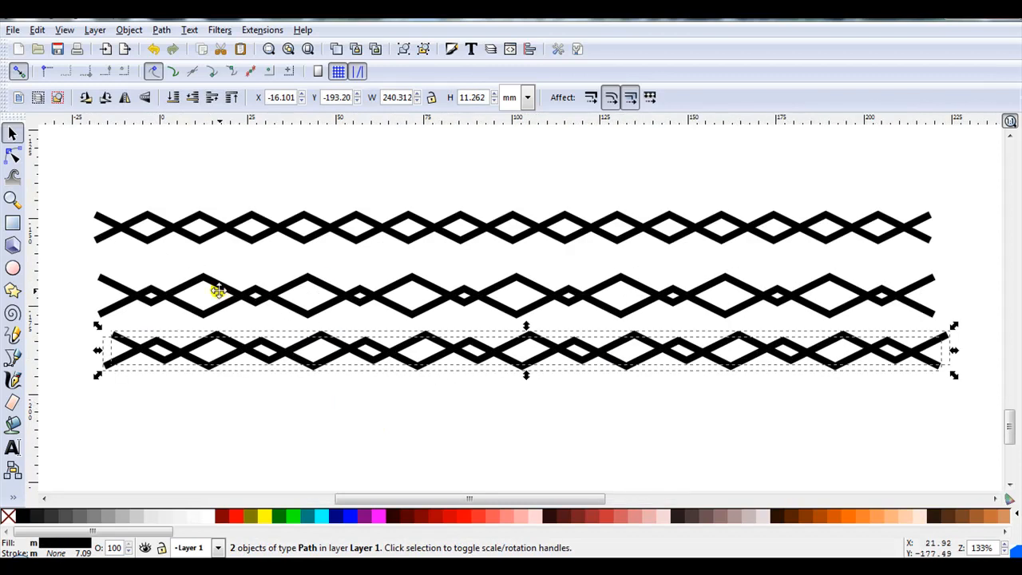
{"action": "left_click", "coordinate": [159, 30]}
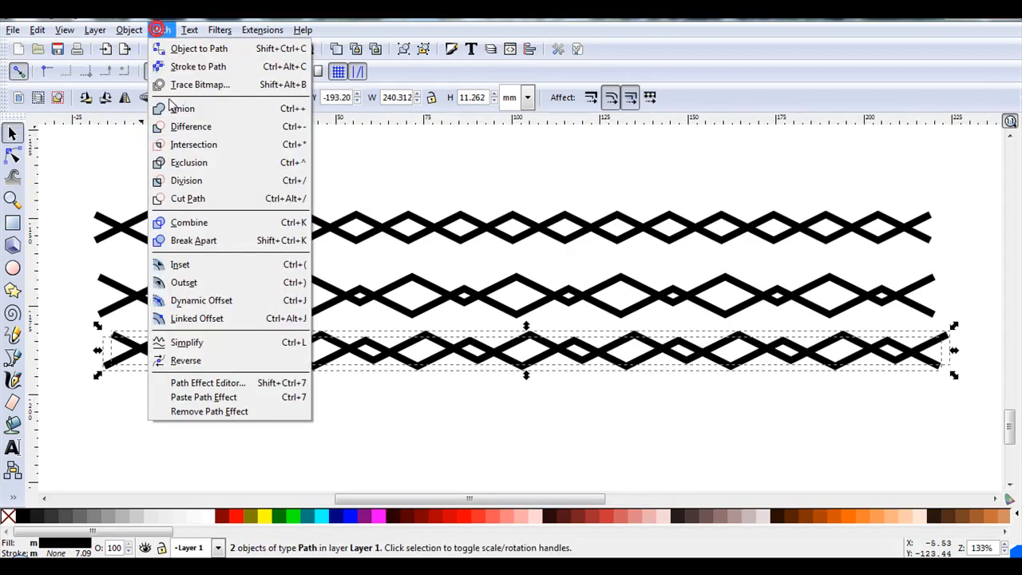
{"action": "left_click", "coordinate": [171, 107]}
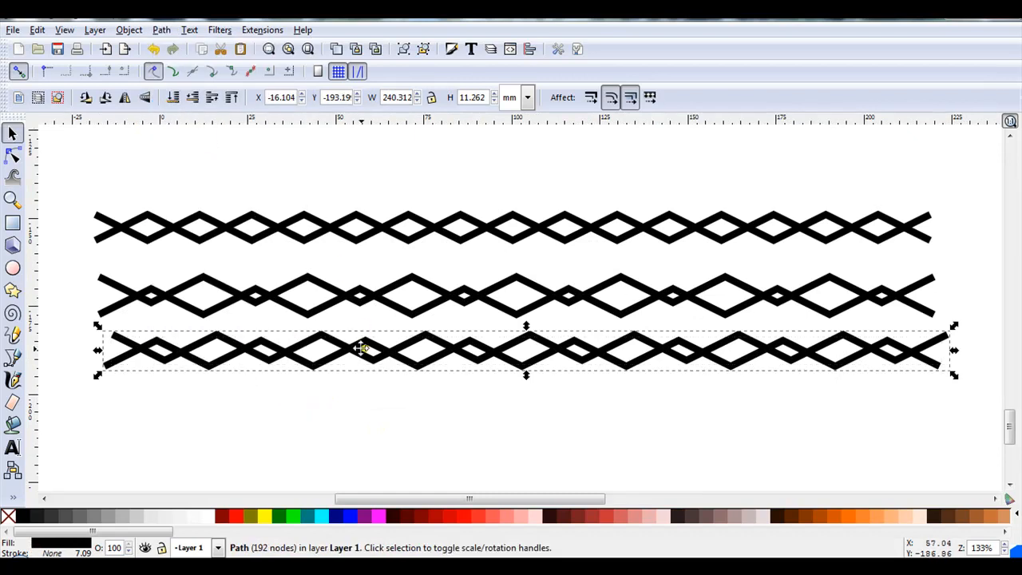
- Place a copy of the united zigzag lower down and break it apart into separate pieces
{"action": "left_click_drag", "start_coordinate": [367, 354], "coordinate": [403, 408]}
{"action": "left_click", "coordinate": [334, 47]}
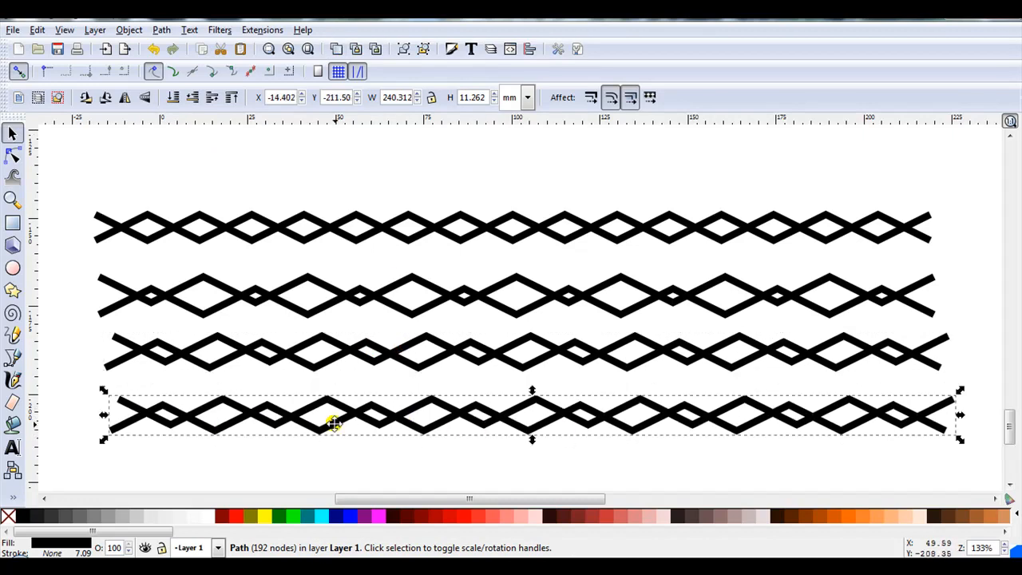
{"action": "left_click", "coordinate": [161, 30]}
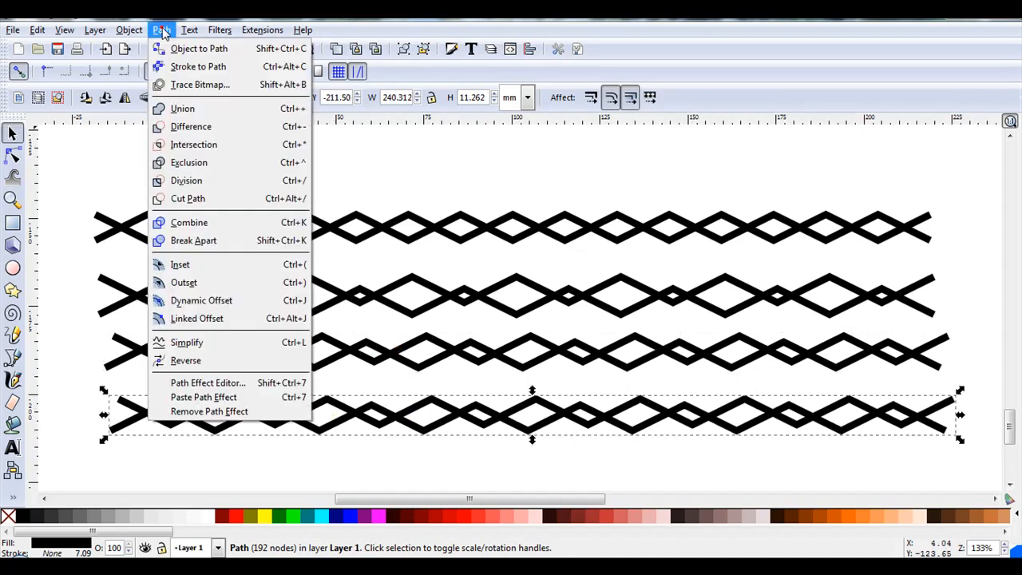
{"action": "left_click", "coordinate": [196, 240]}
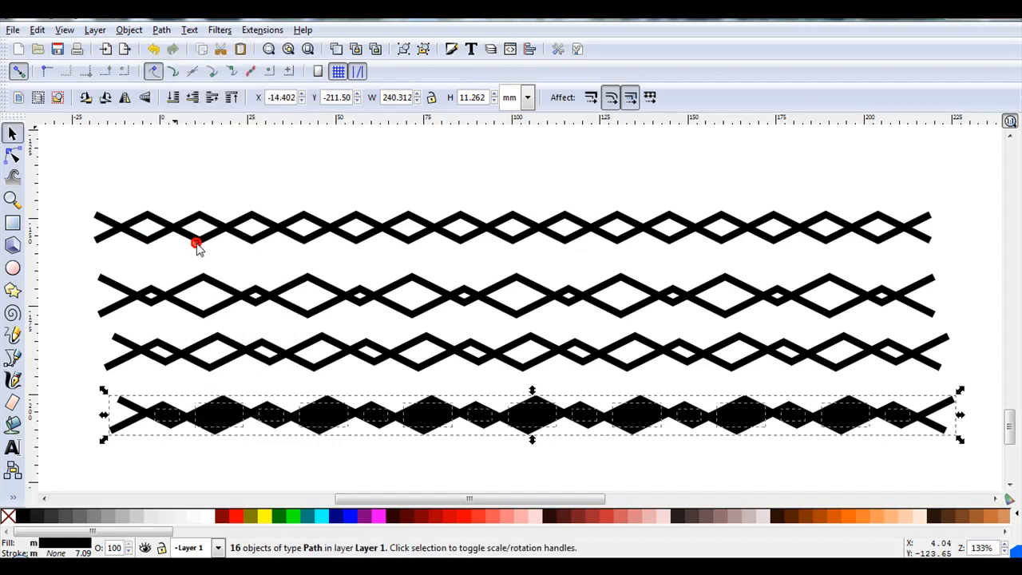
- Move the outer zigzag piece below the filled diamond shapes
{"action": "left_click", "coordinate": [267, 461]}
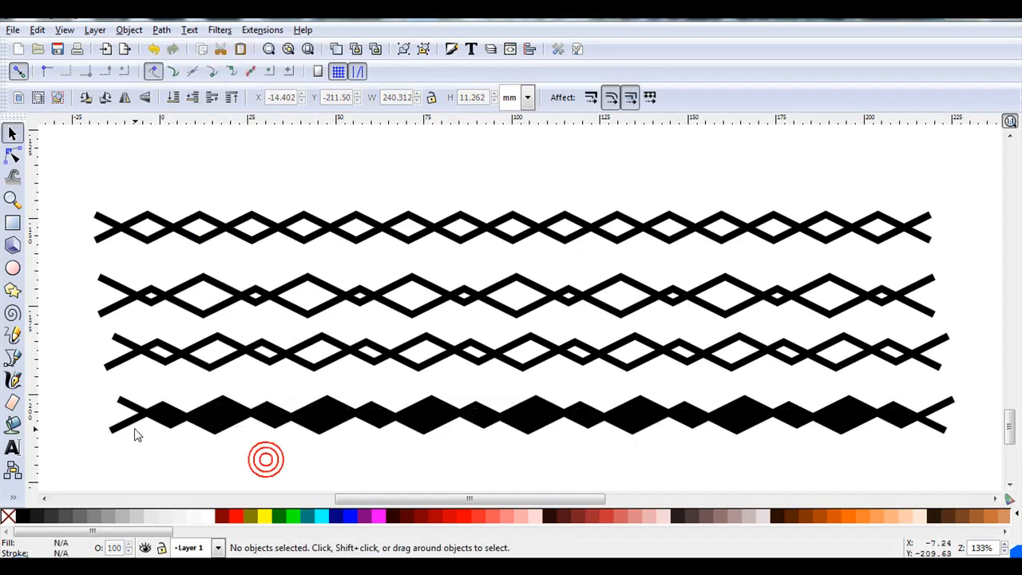
{"action": "left_click_drag", "start_coordinate": [119, 418], "coordinate": [127, 471]}
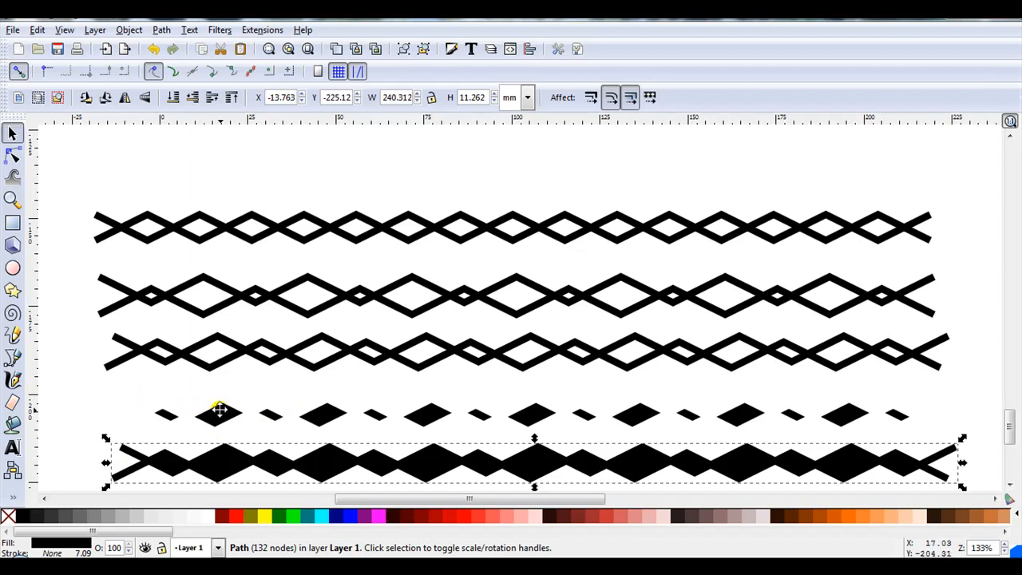
{"action": "left_click_drag", "start_coordinate": [126, 380], "coordinate": [520, 411]}
{"action": "key", "text": "4"}
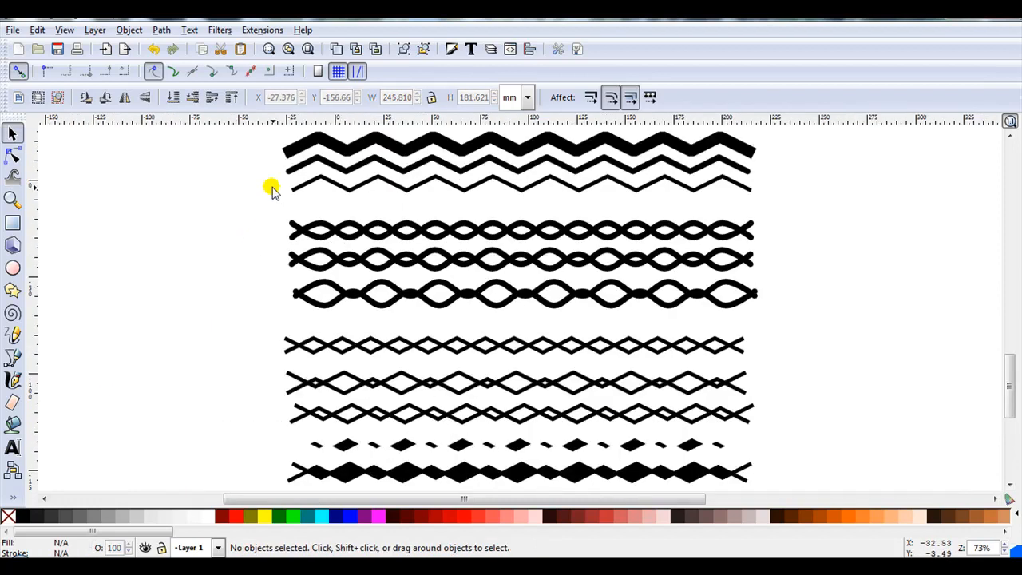